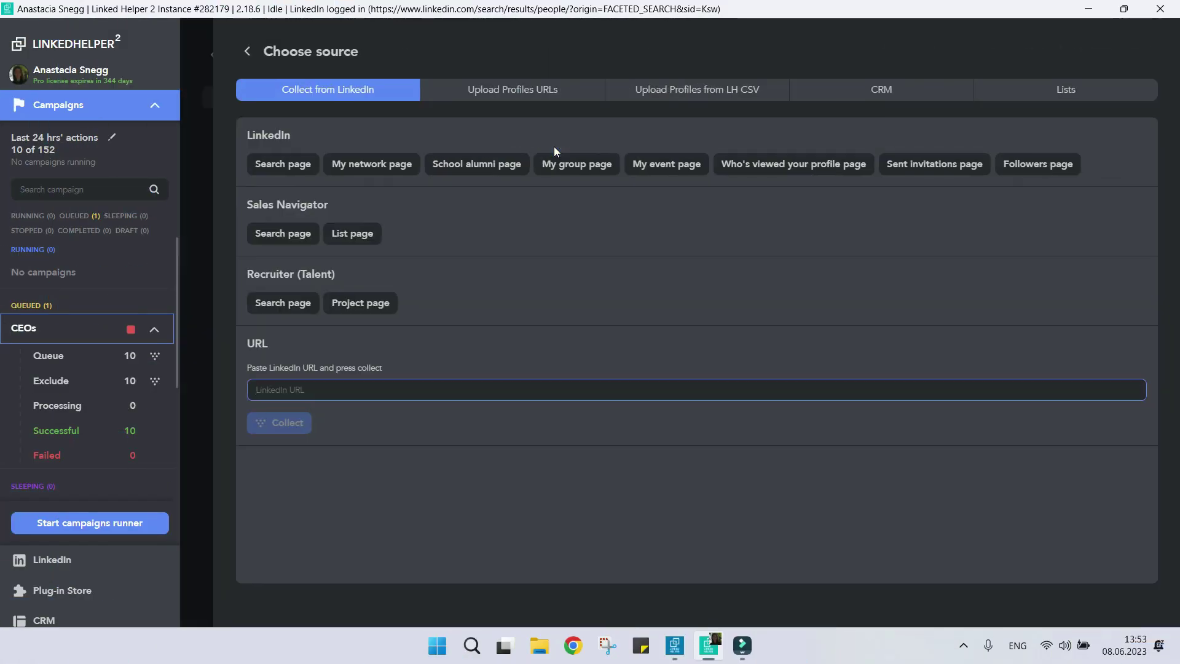
- Collect profiles from a LinkedIn people search for 'ceo' into the CEOs campaign, then stop collecting
click(289, 164)
text(c)
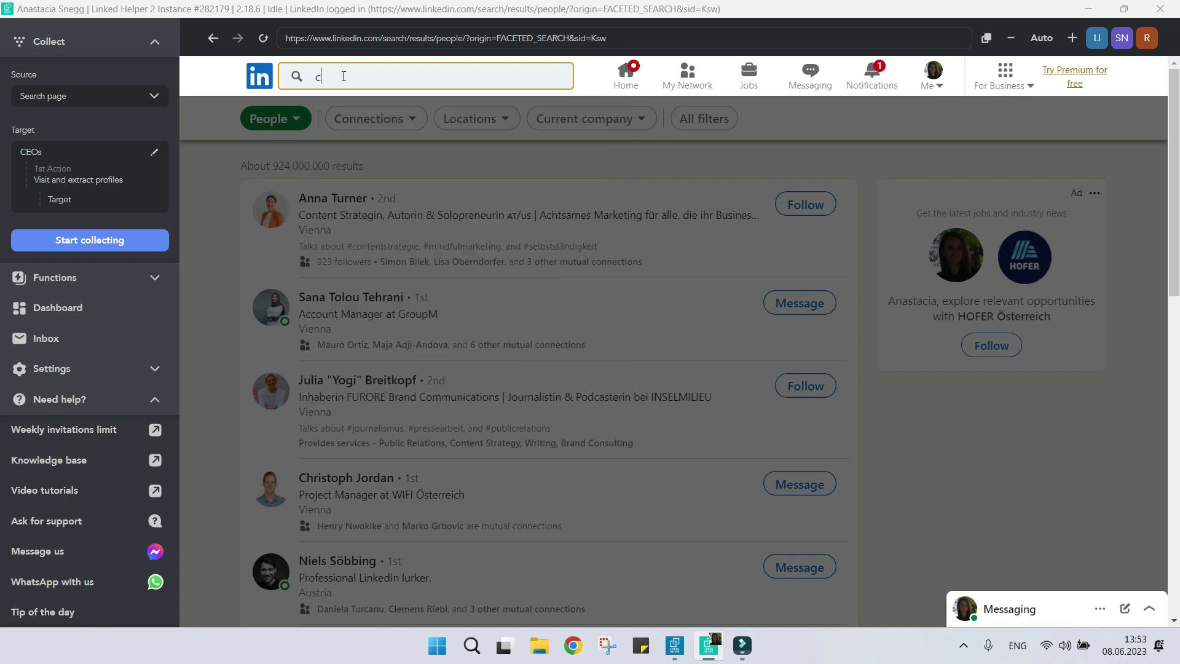
text(eo)
key(Return)
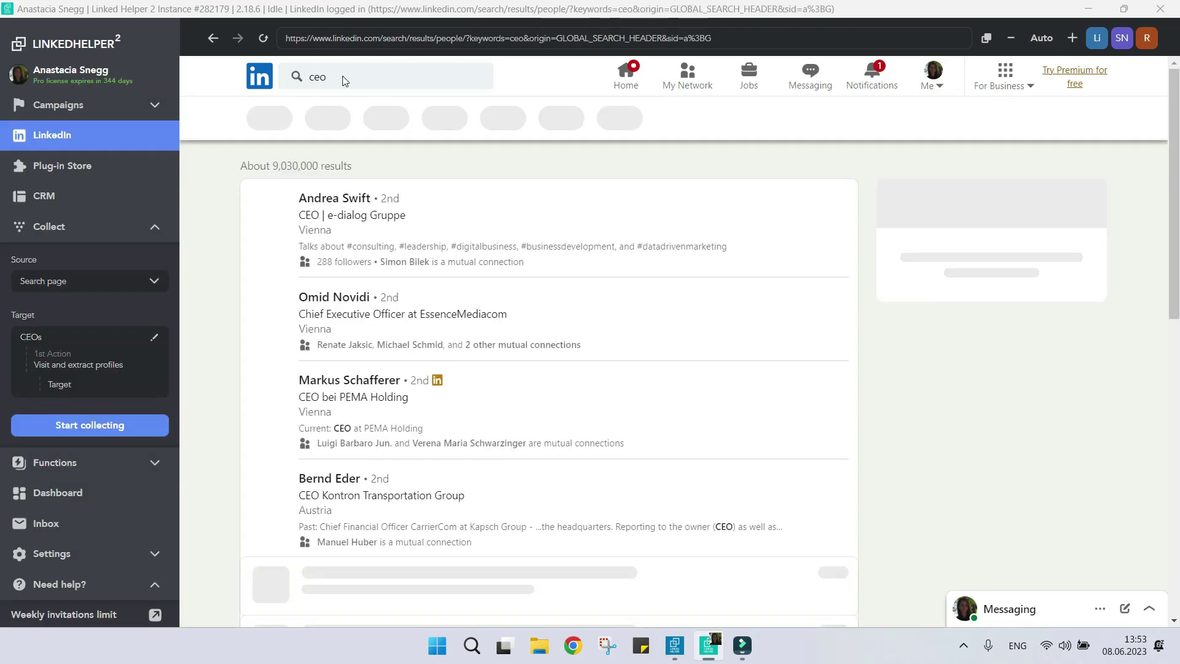
click(118, 434)
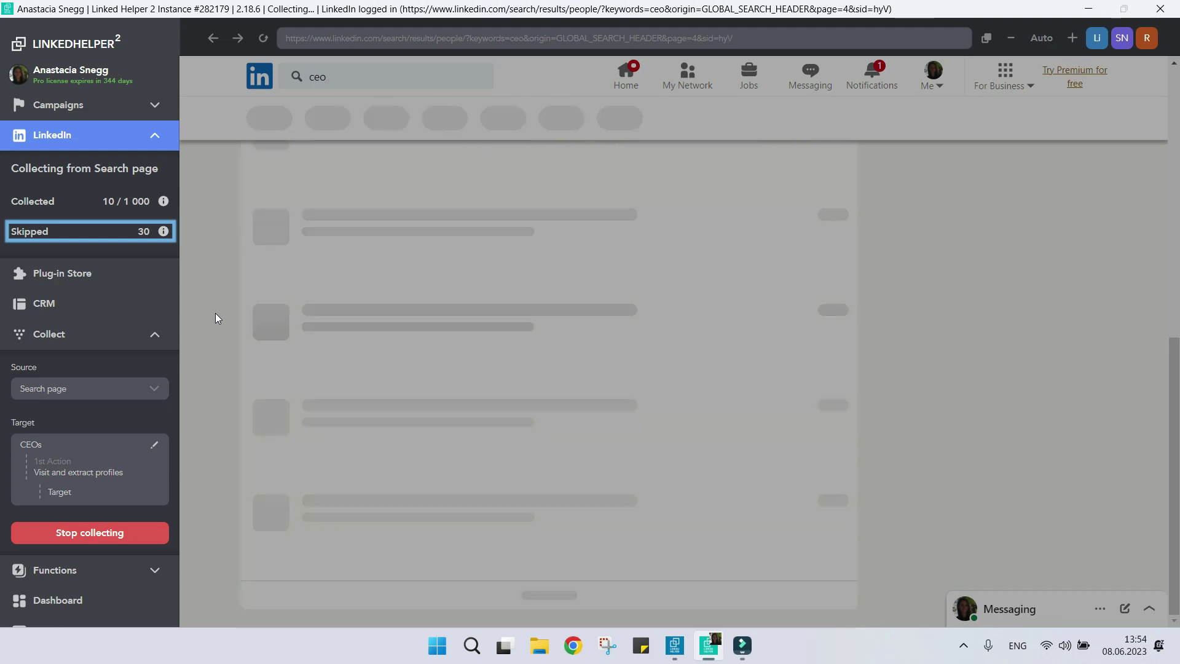
click(151, 534)
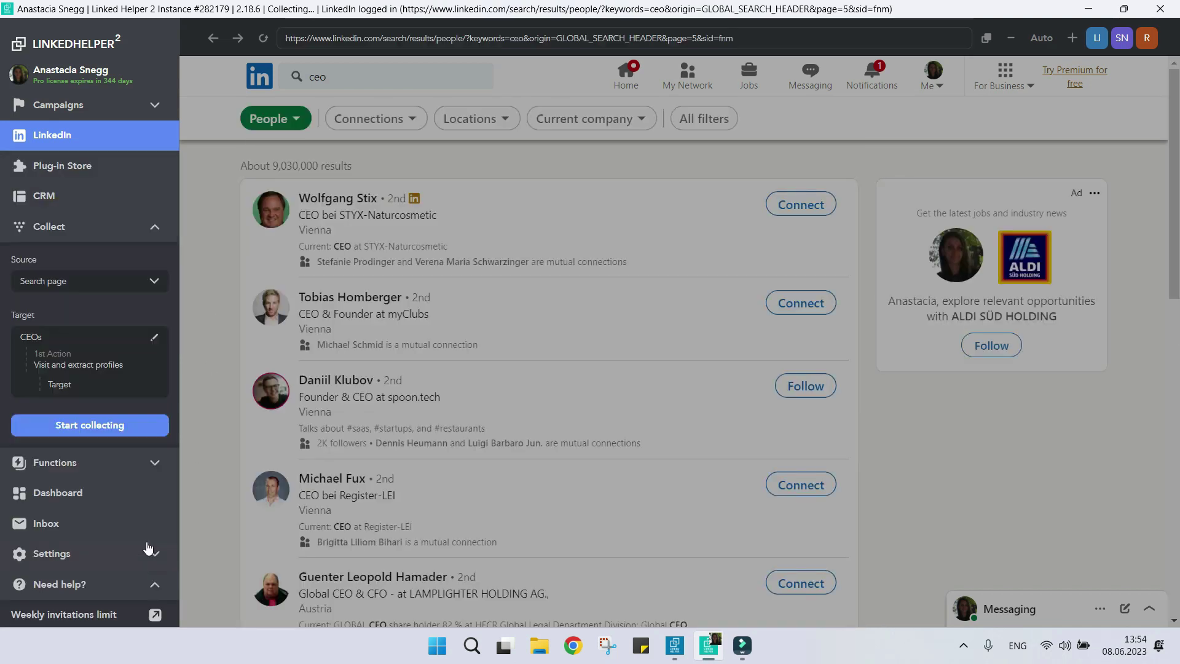
- Reopen the CEOs campaign and let the next collecting run on the ceo results finish
click(109, 574)
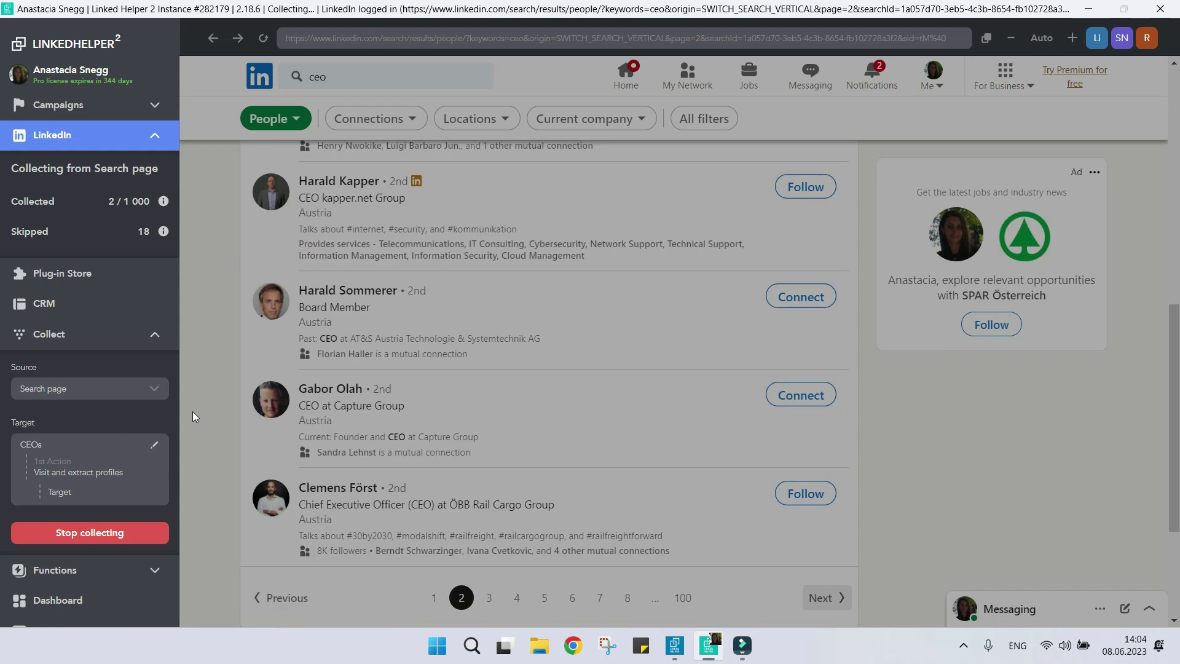
mouse_move(164, 230)
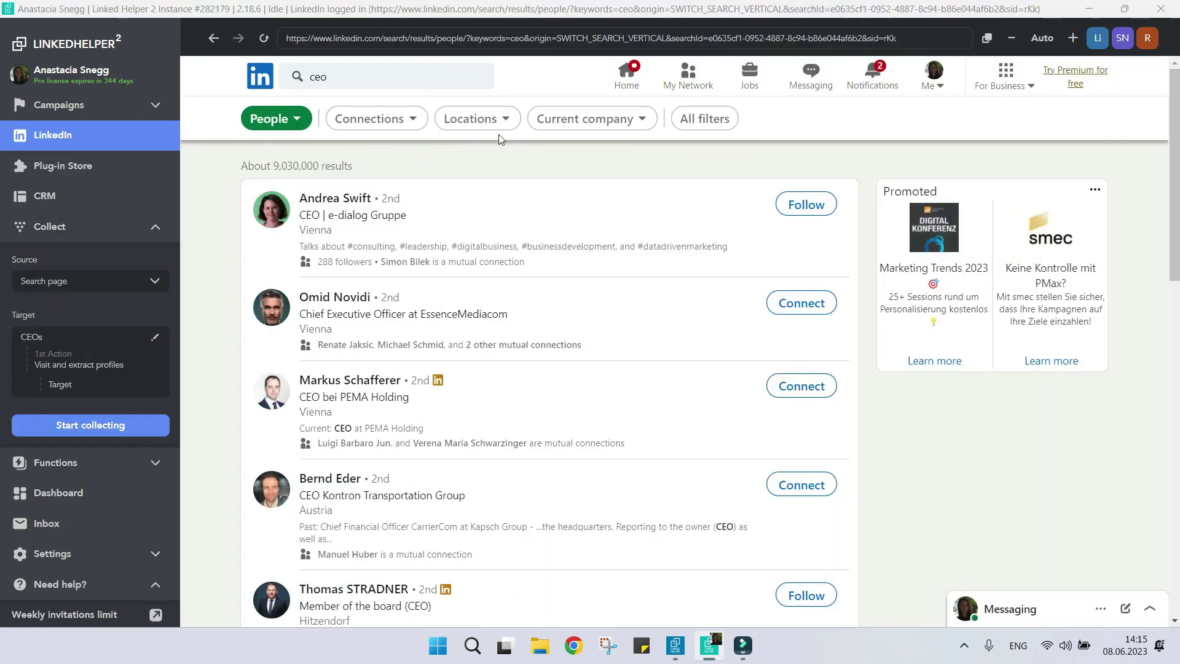
- Limit the ceo people search to the location Vienna, Austria
click(495, 121)
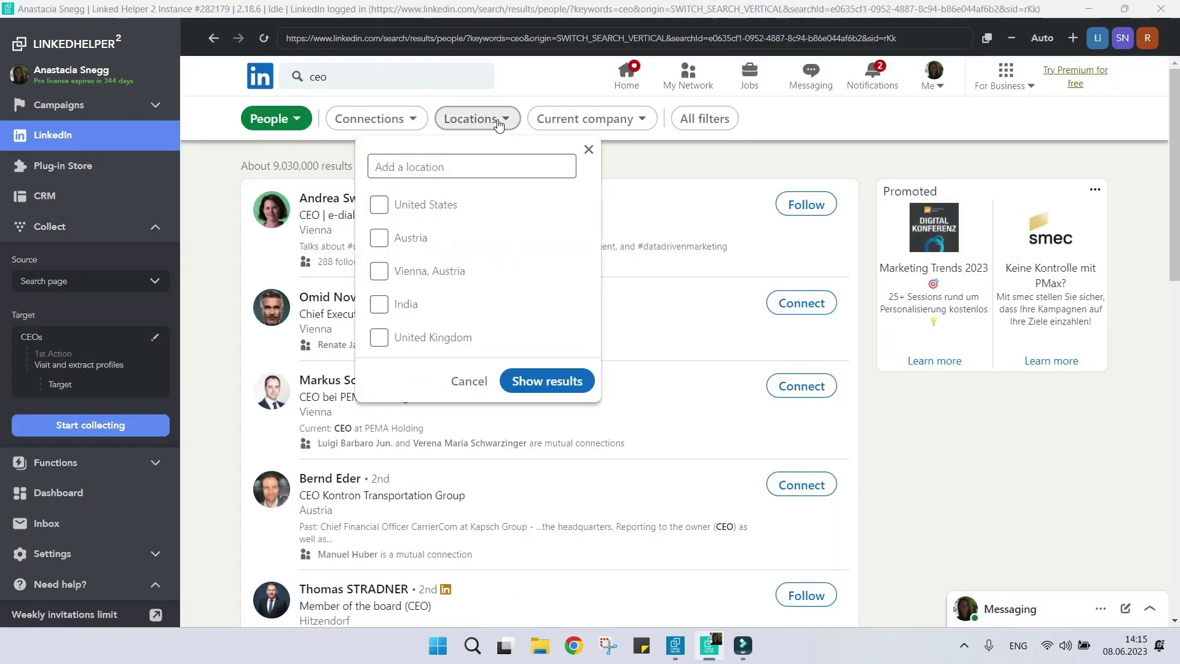
click(438, 273)
click(532, 381)
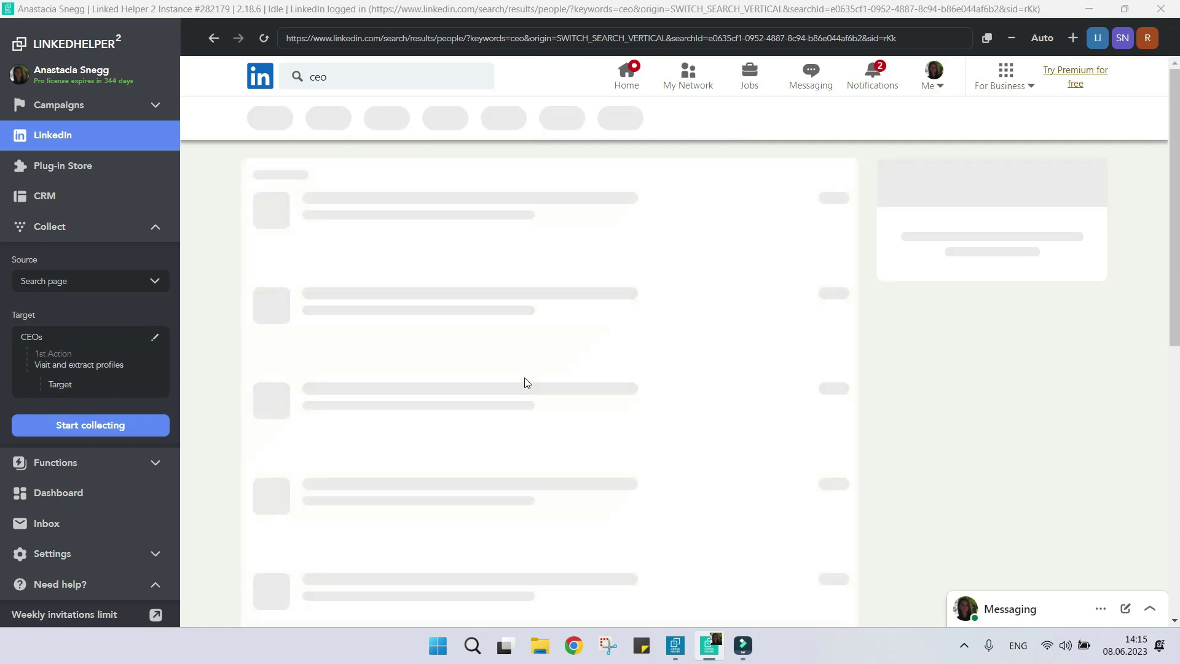
- Filter the industry to IT Services and IT Consulting and start collecting the results
click(591, 125)
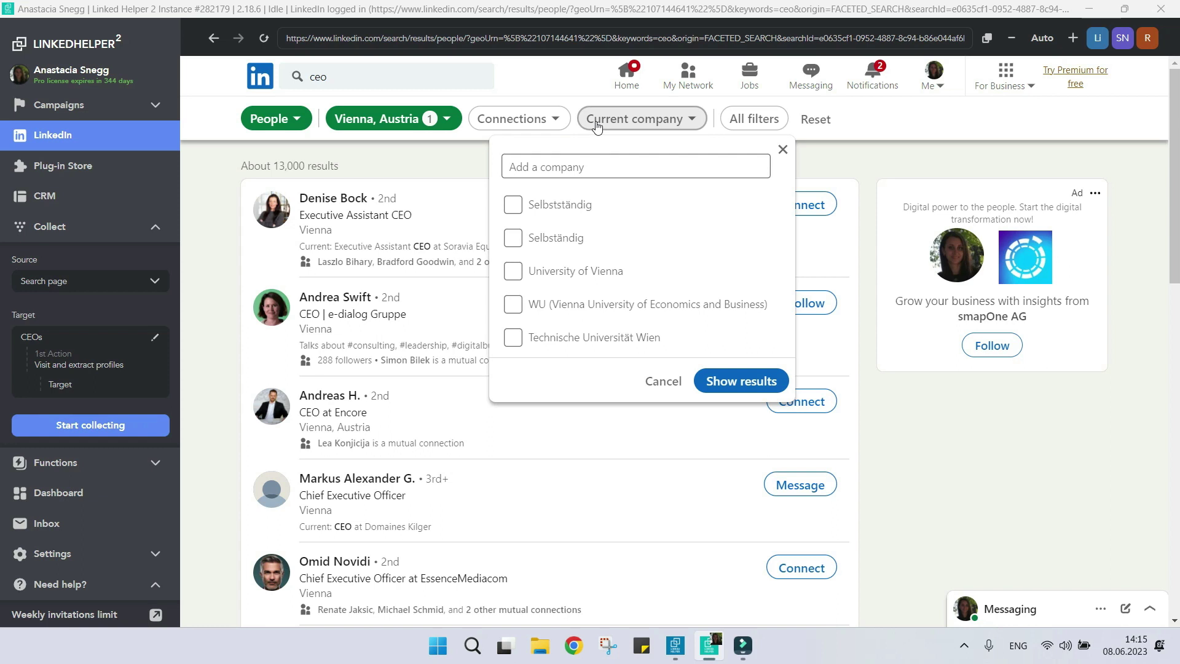
click(752, 120)
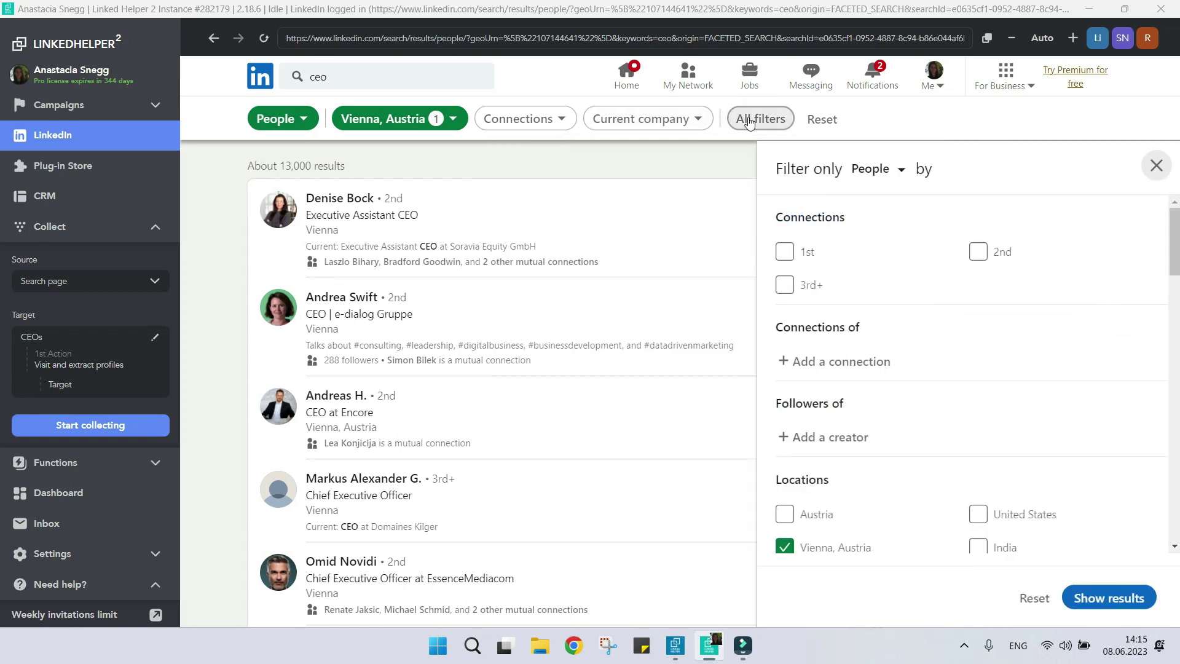
scroll(897, 355, down, 6)
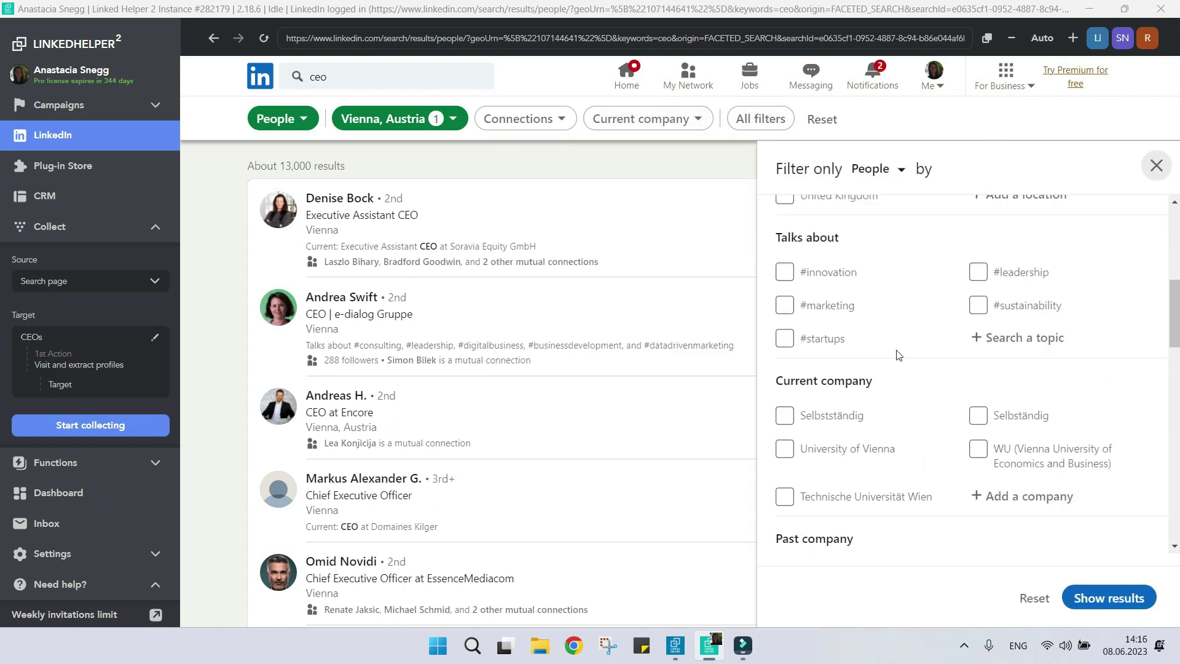
scroll(897, 355, down, 2)
scroll(897, 355, down, 5)
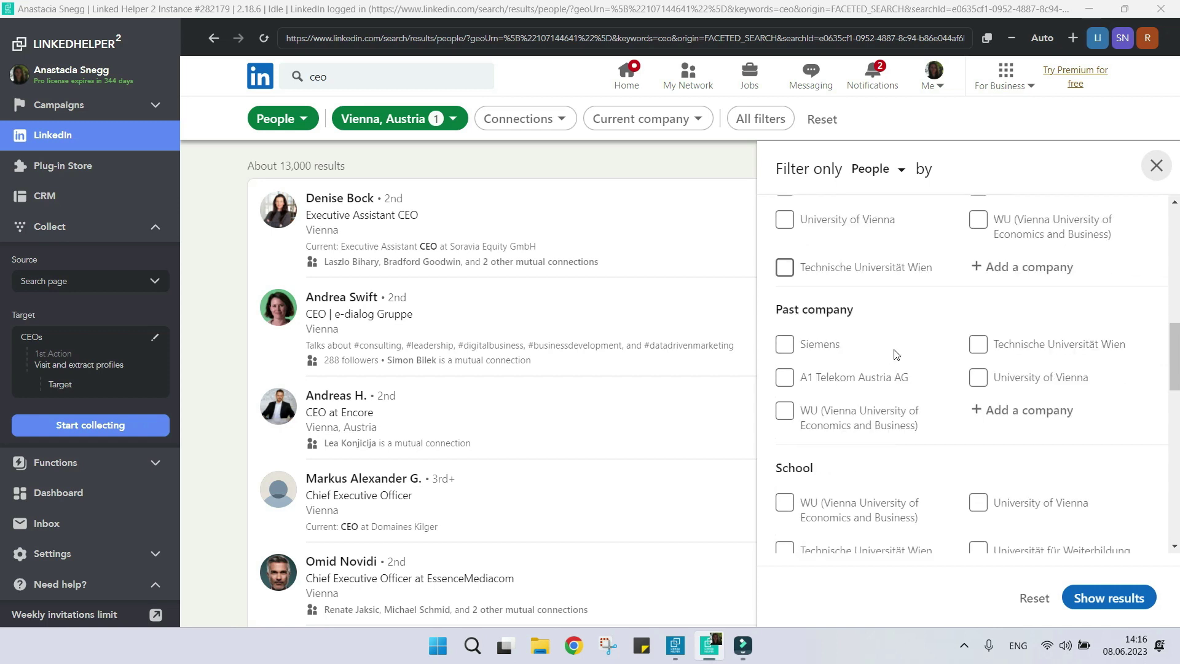
scroll(894, 355, down, 1)
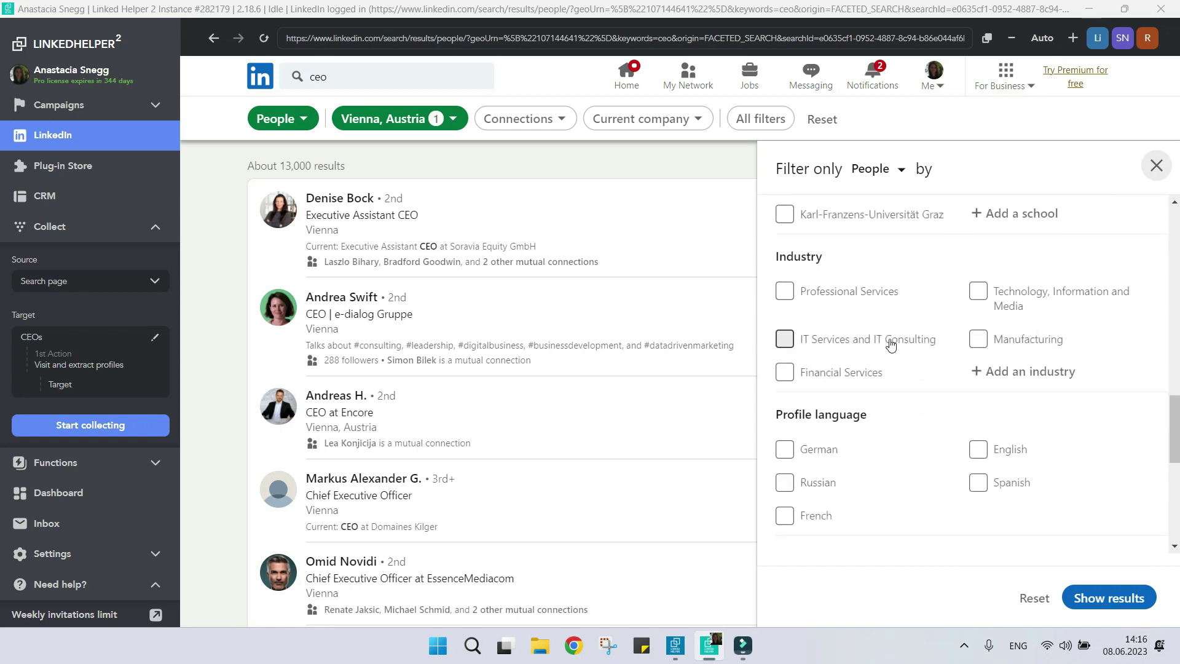
click(889, 340)
click(1088, 600)
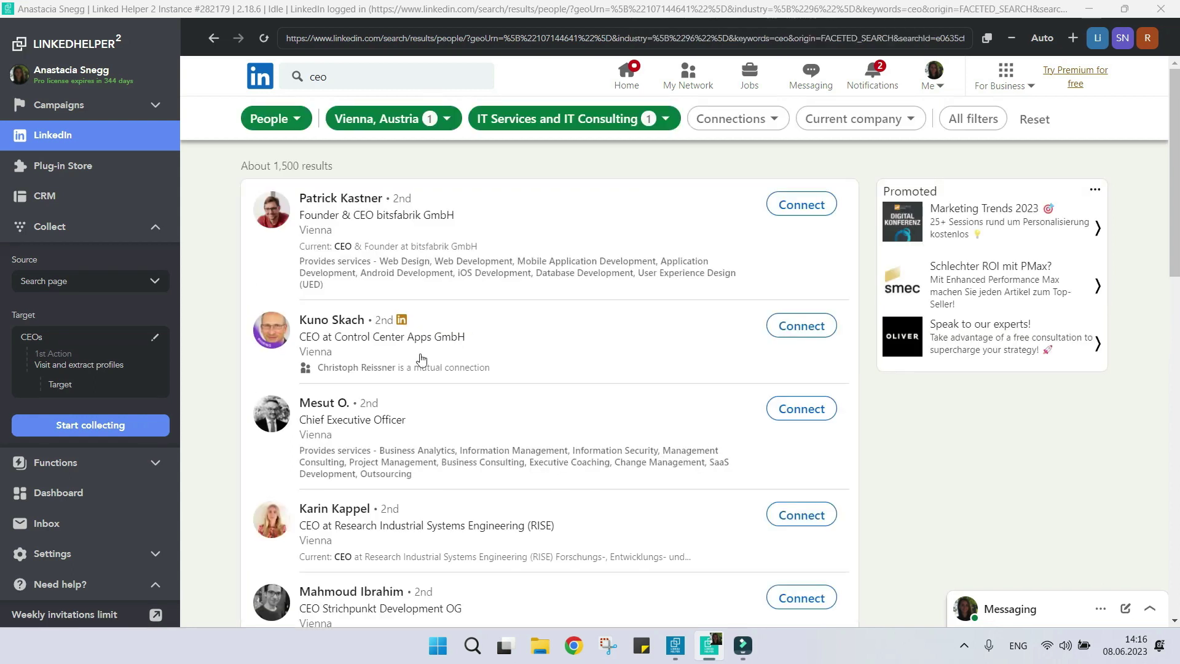
click(149, 427)
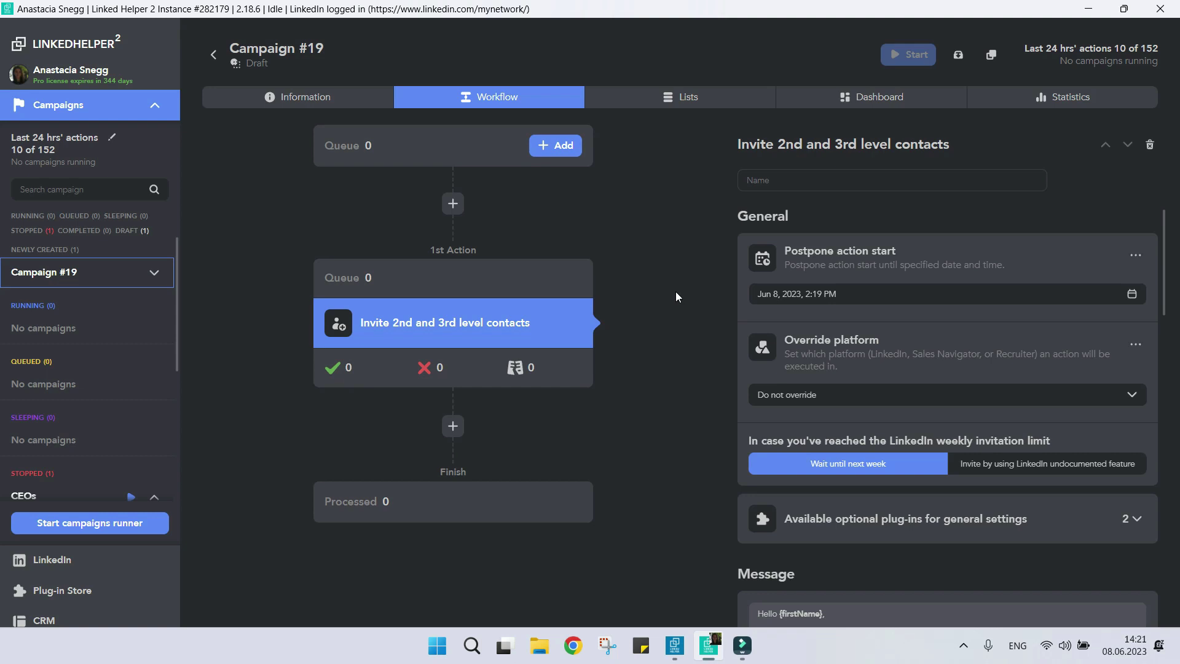
- Add people from a LinkedIn 'marketing manager' search to Campaign #19's queue
click(575, 151)
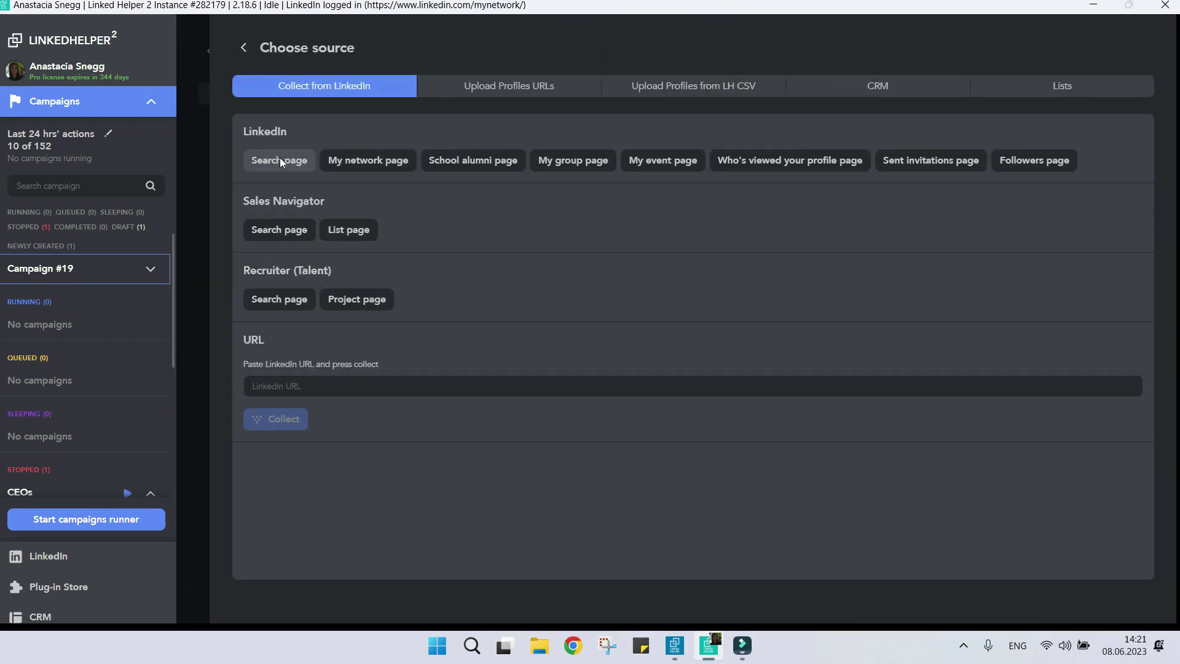
click(279, 157)
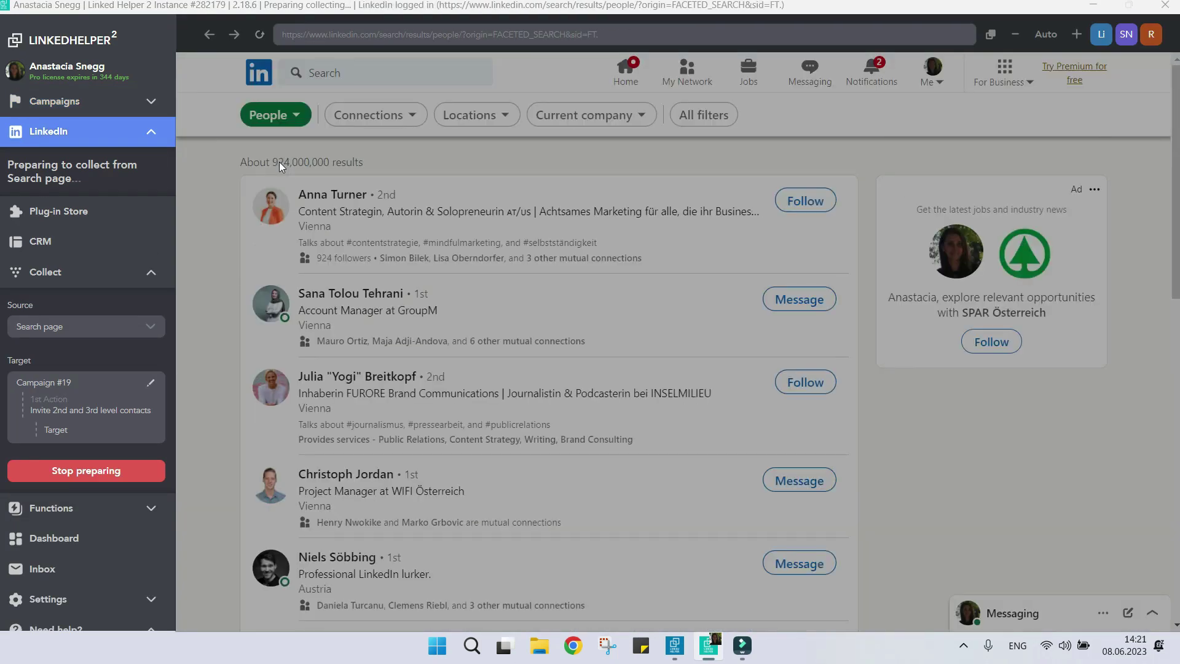
click(324, 77)
text(mark)
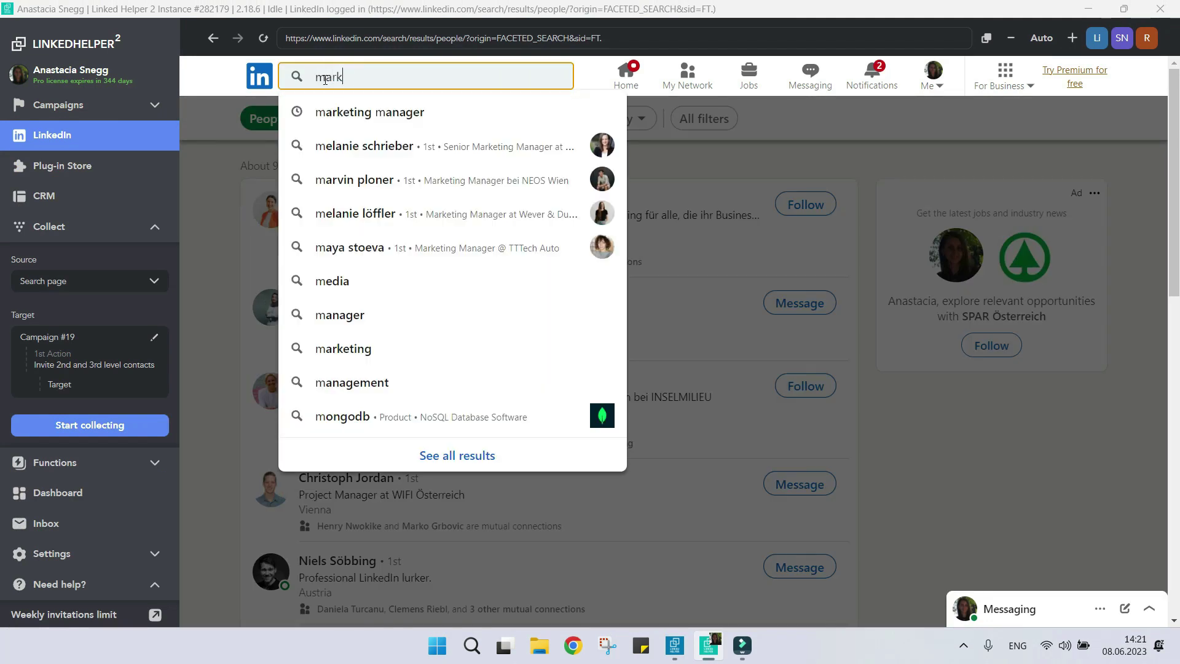
text(eting manager)
key(Return)
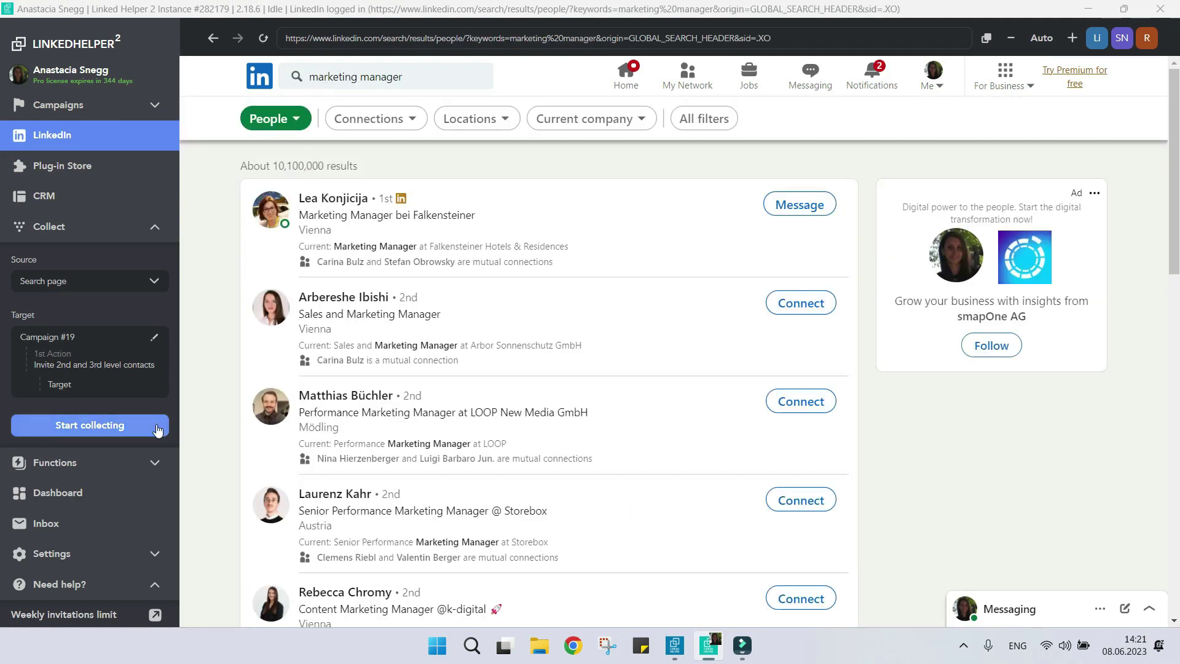
click(158, 427)
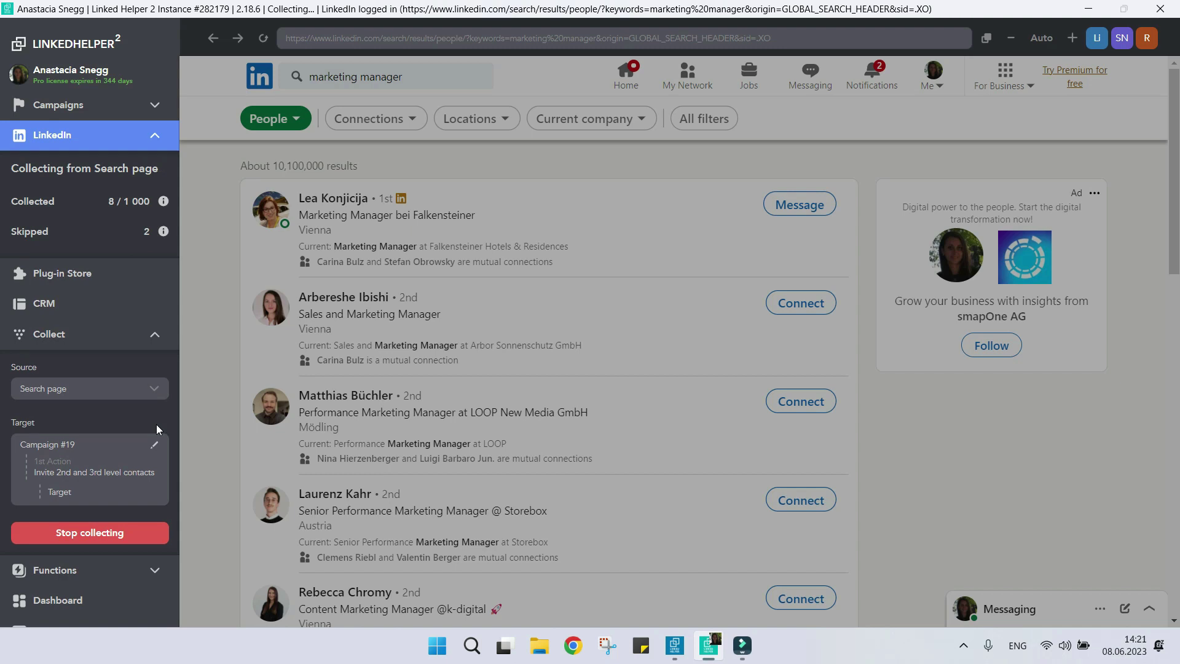
mouse_move(163, 231)
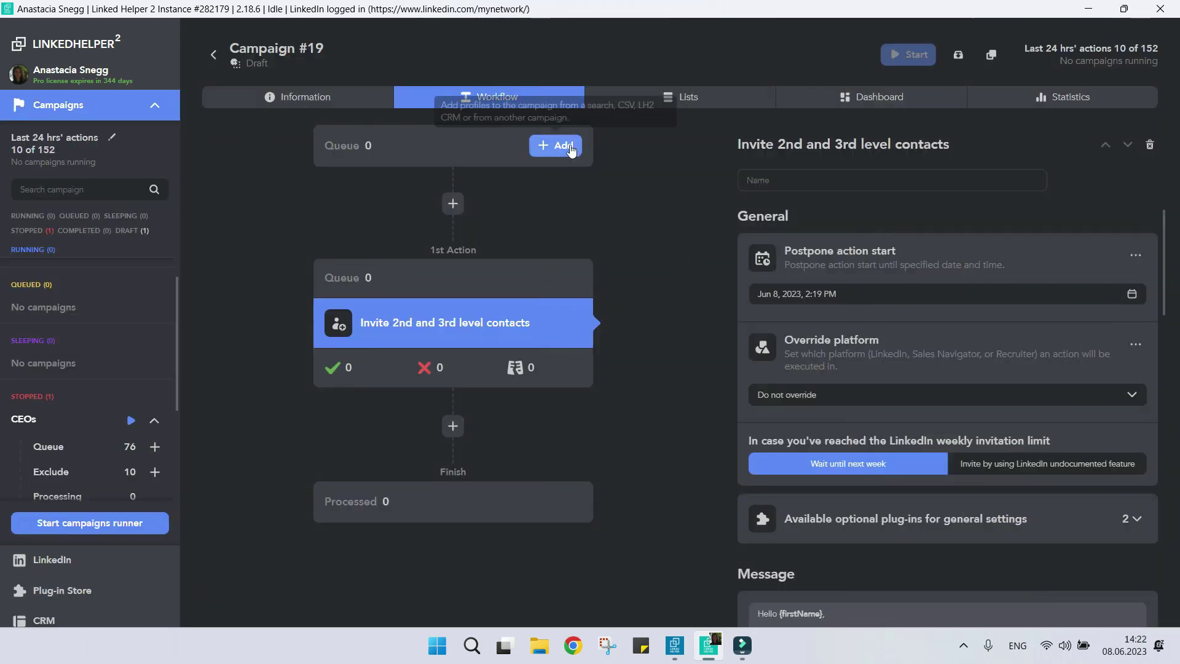
- Collect a people search filtered to 2nd and 3rd+ connections into Campaign #19
click(555, 145)
click(286, 165)
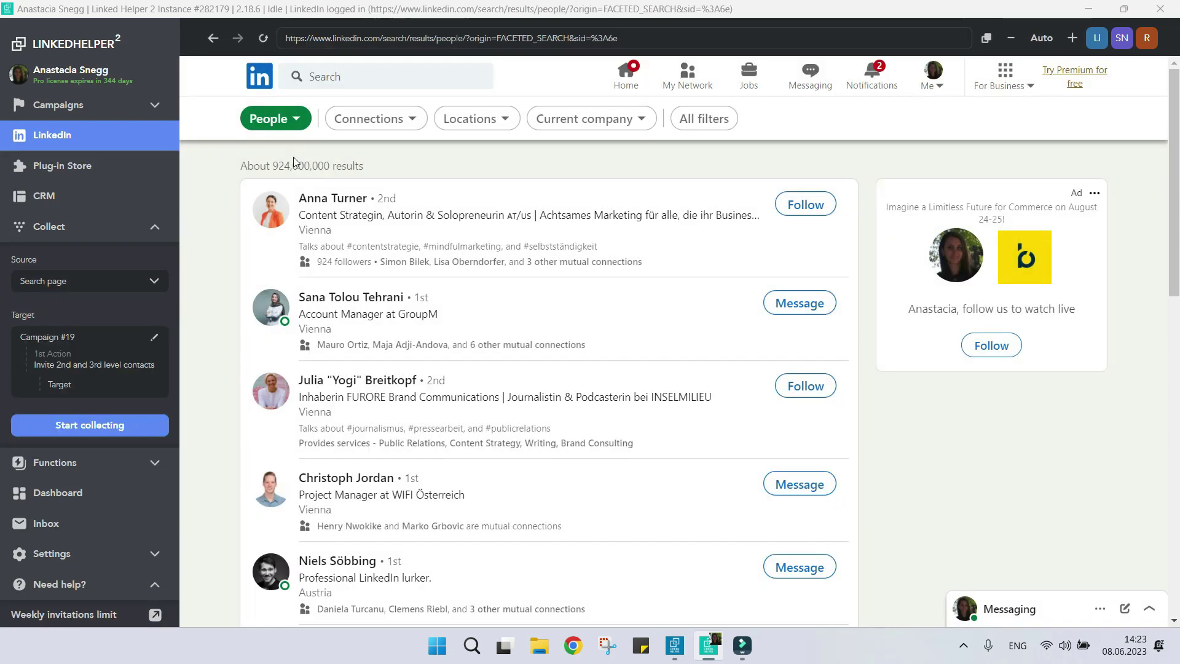
click(344, 118)
click(306, 193)
click(304, 228)
click(442, 271)
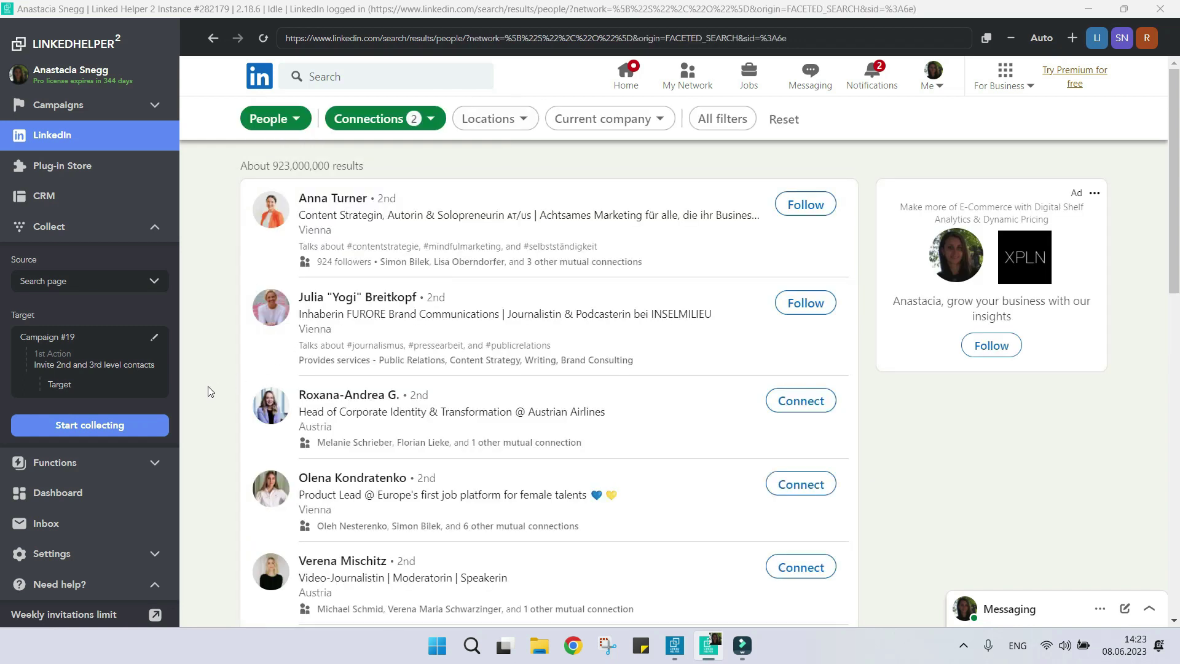
click(153, 425)
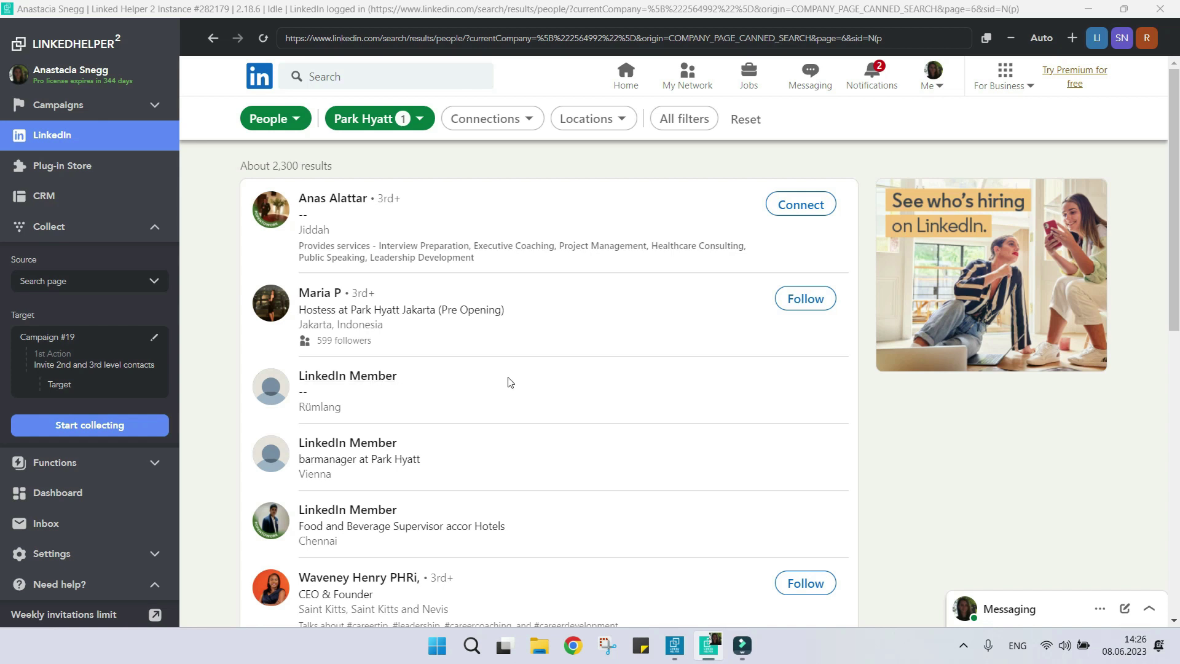
- Dismiss the hidden-profile message, narrow Park Hyatt results to 2nd-degree connections, and collect them
click(391, 377)
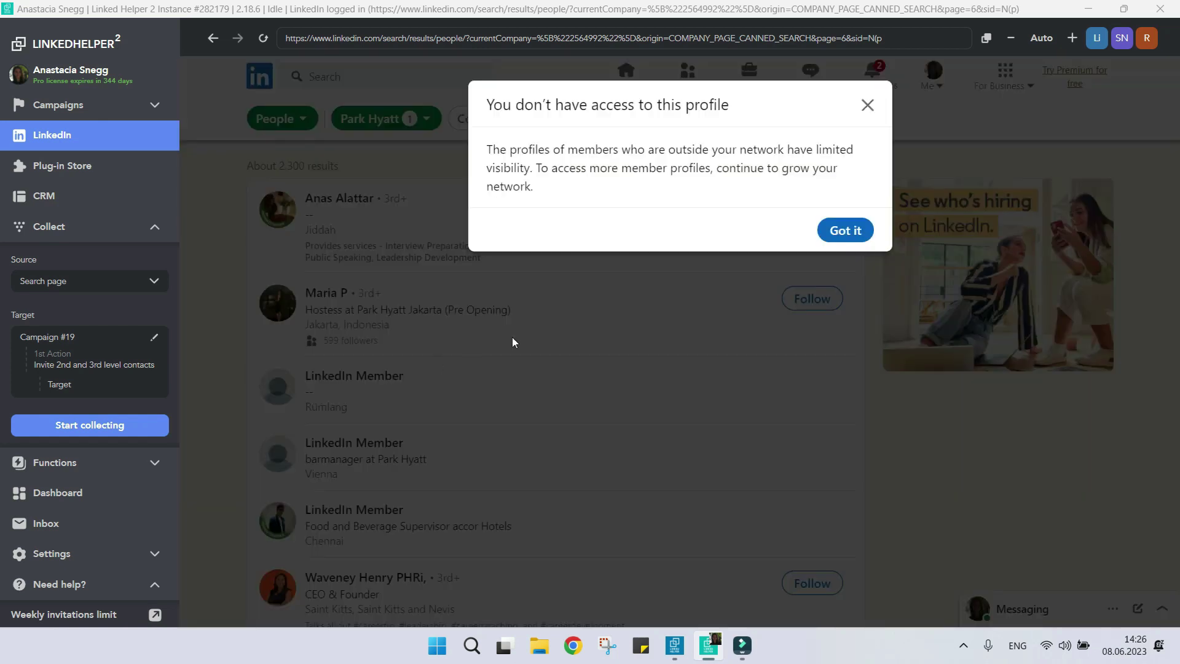
click(837, 237)
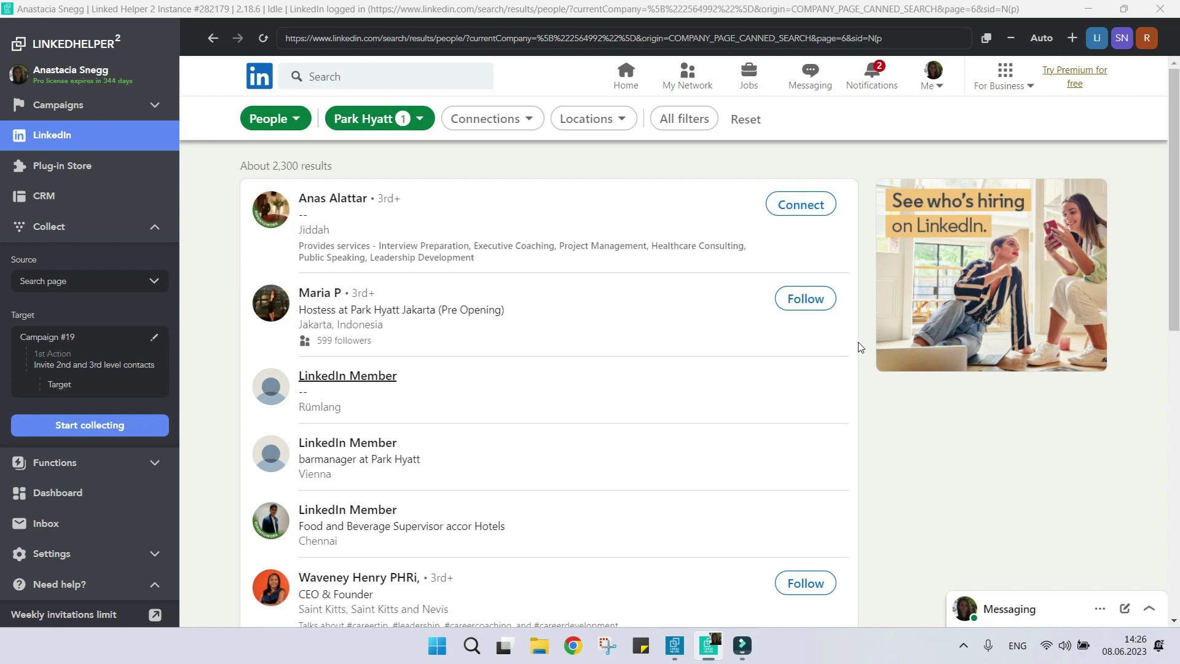
click(499, 119)
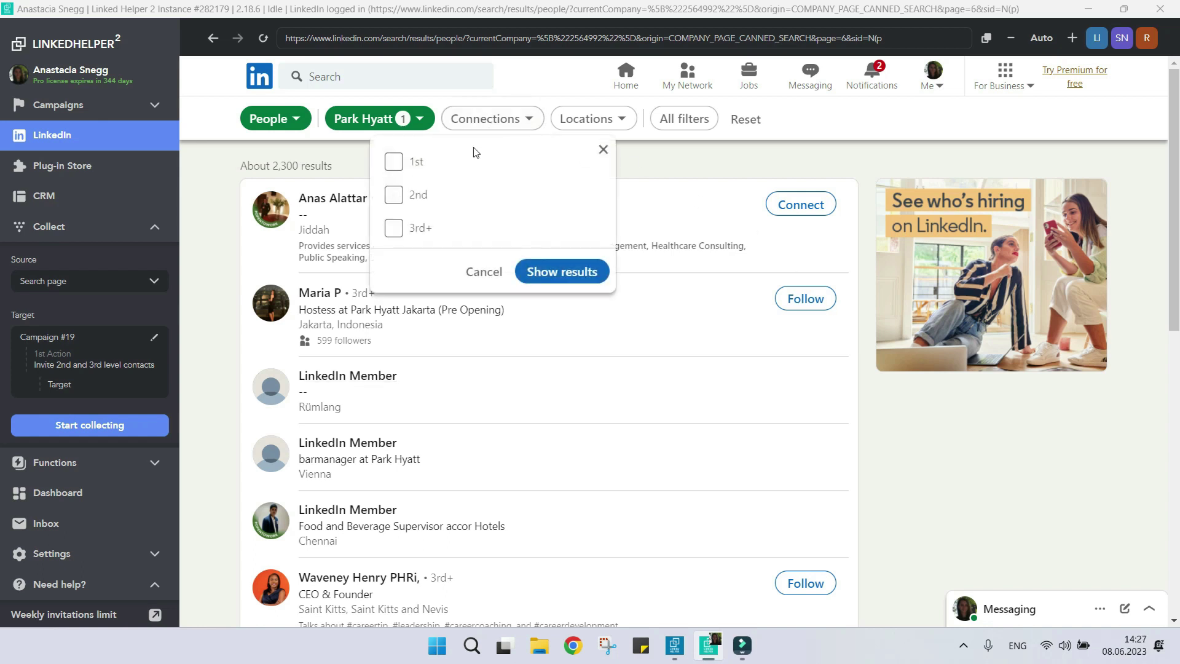
click(420, 198)
click(552, 274)
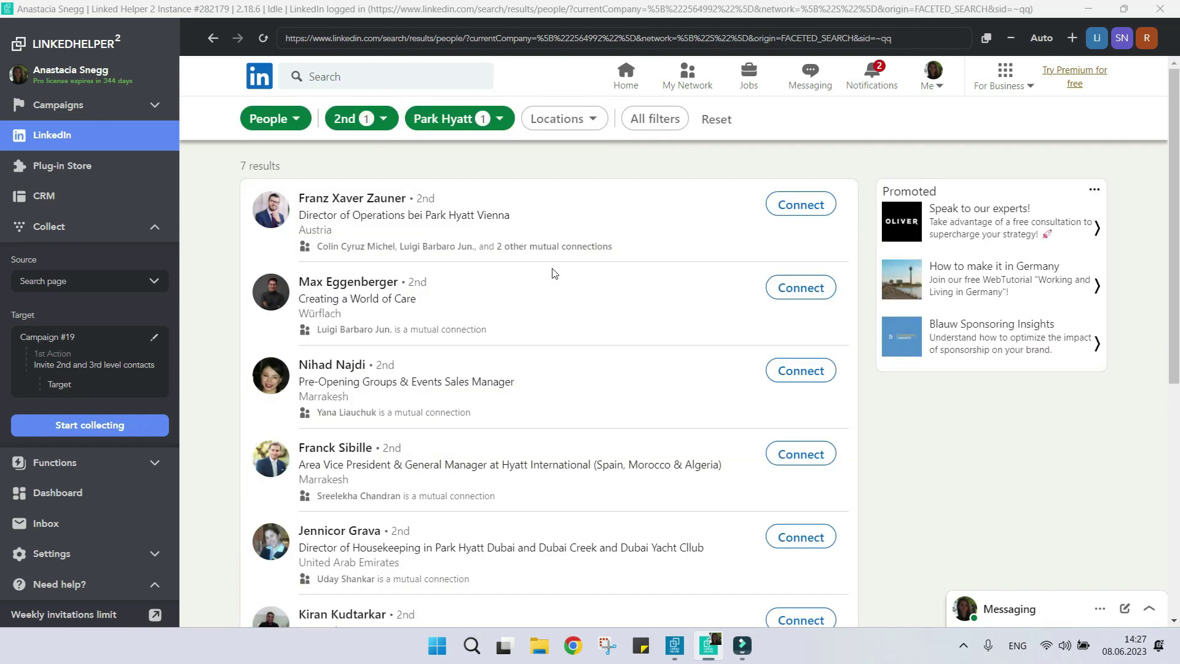
click(150, 432)
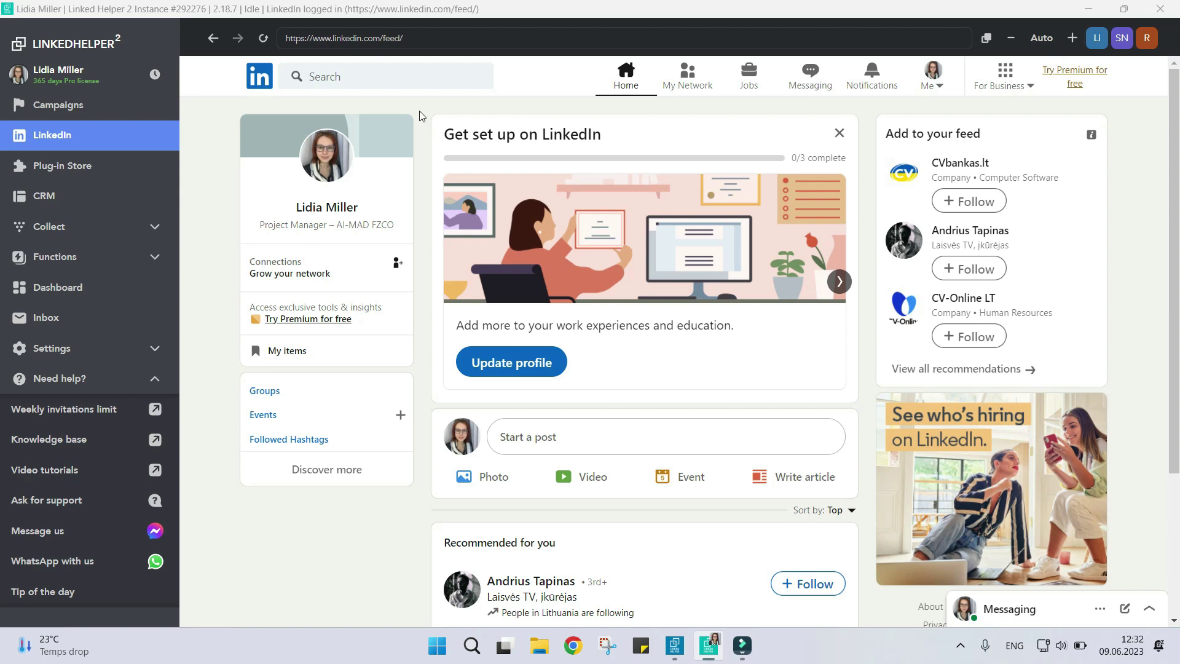
- Search LinkedIn for 'marketing manager' and show only people results
click(414, 76)
text(marketing manager)
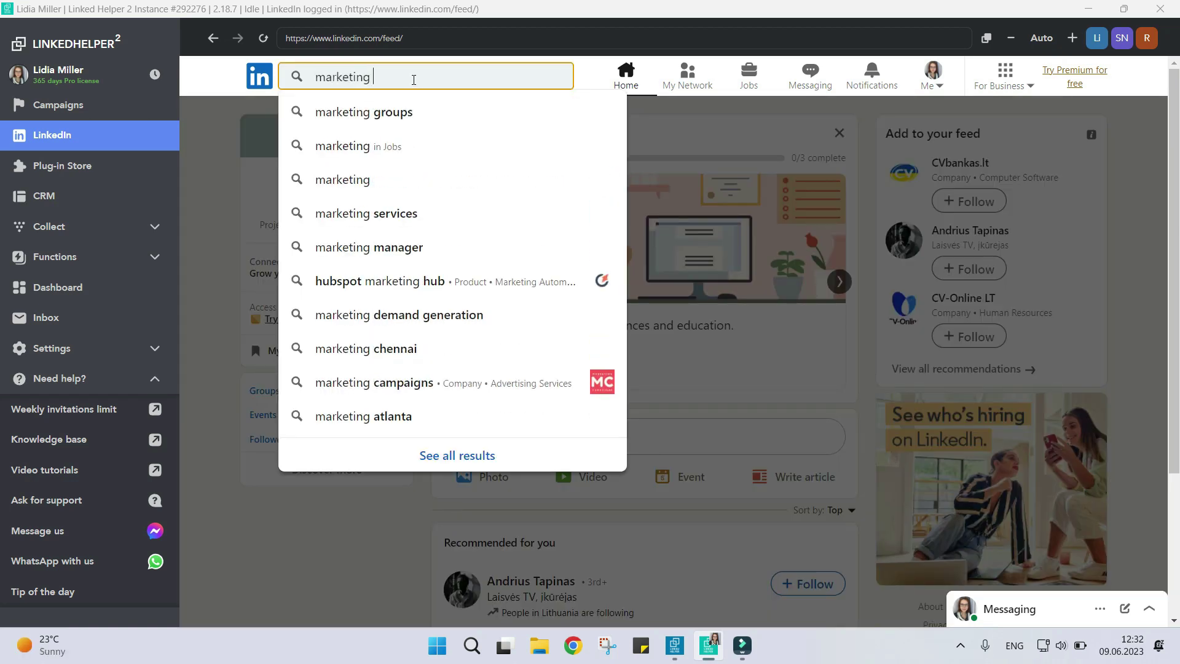
key(Return)
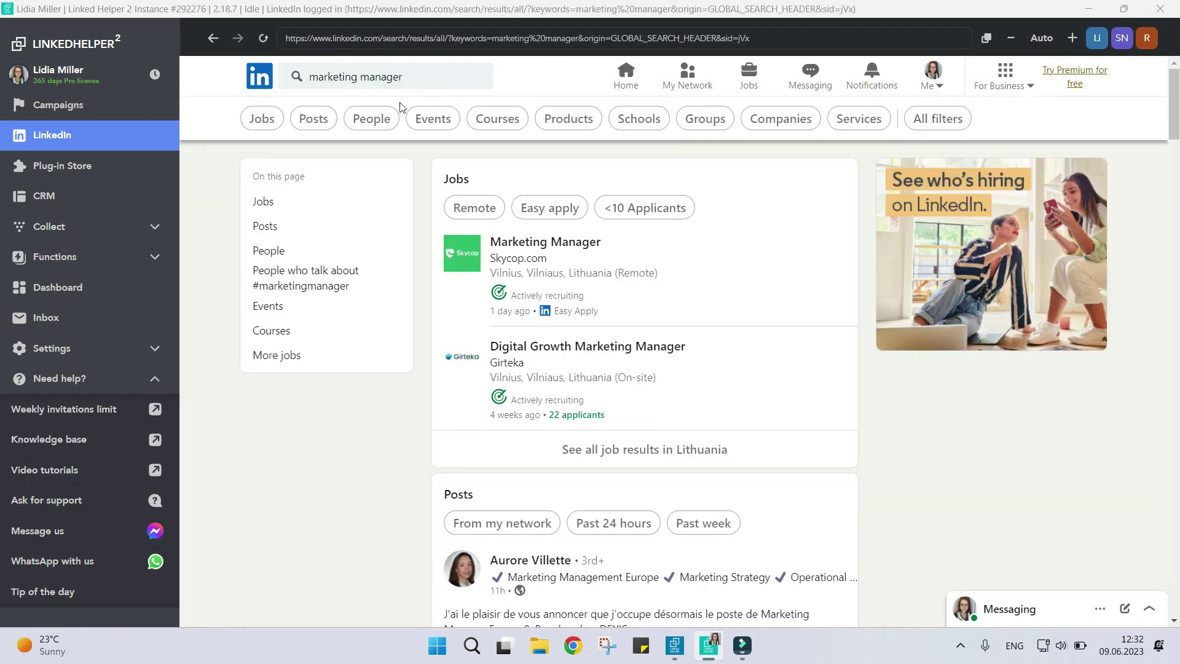
click(381, 118)
scroll(457, 198, down, 3)
- Try the 2nd and 3rd+ connection filters, then clear the connection filter
click(376, 118)
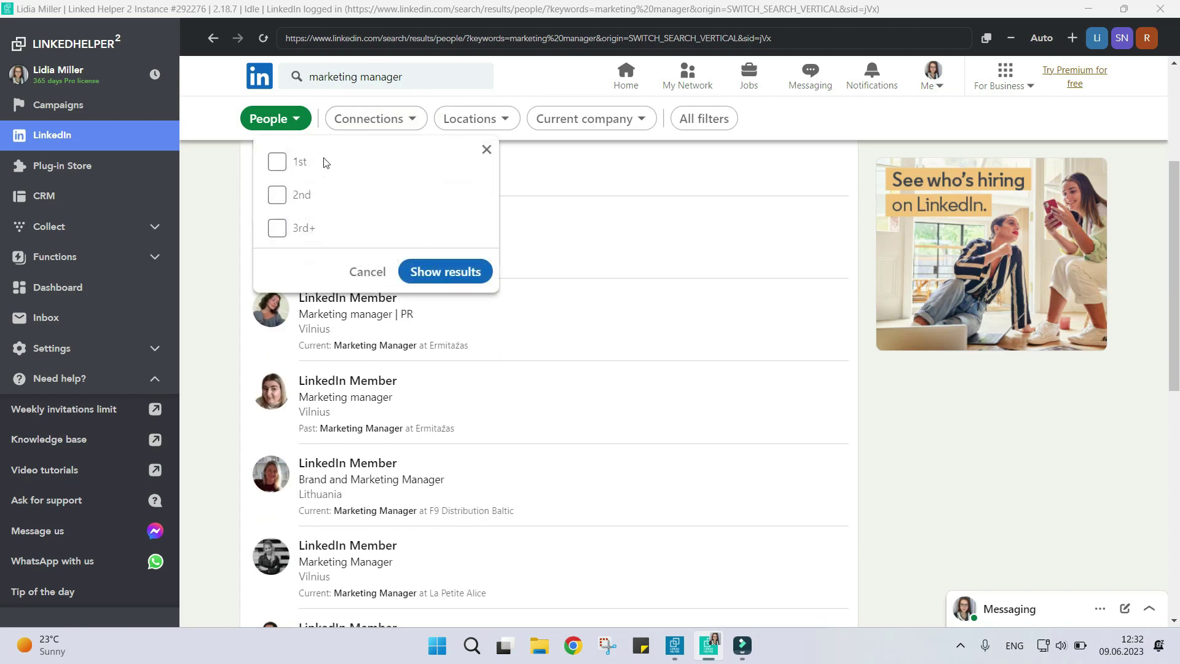
click(261, 194)
click(431, 271)
click(377, 120)
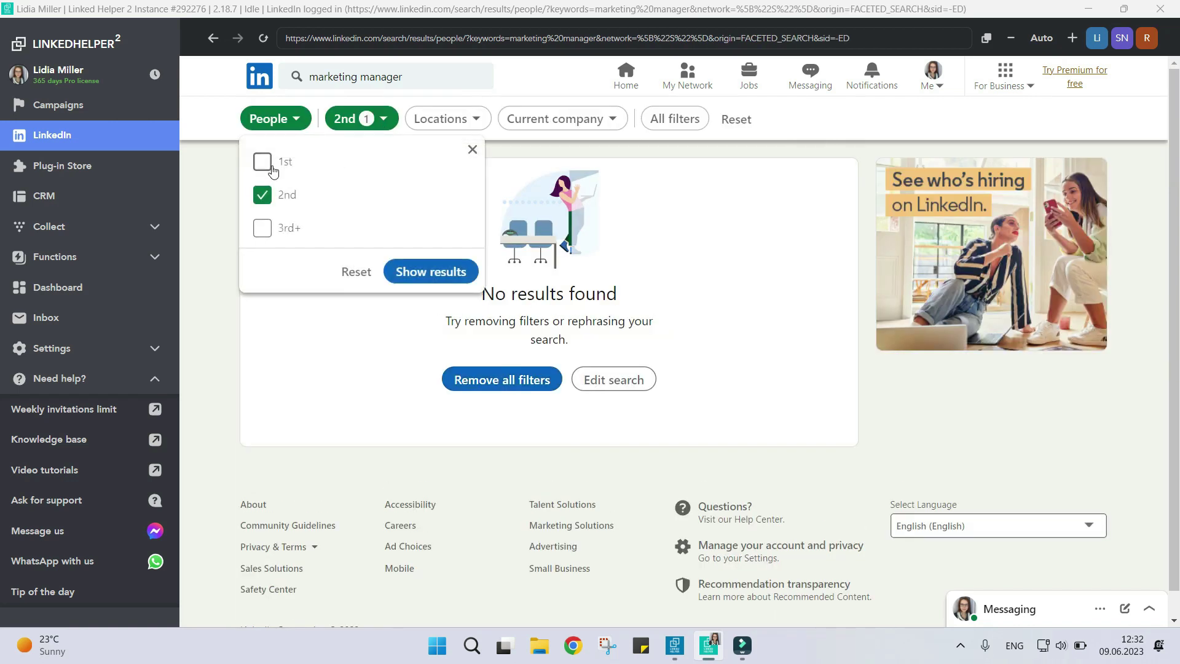
click(262, 227)
click(430, 271)
click(406, 122)
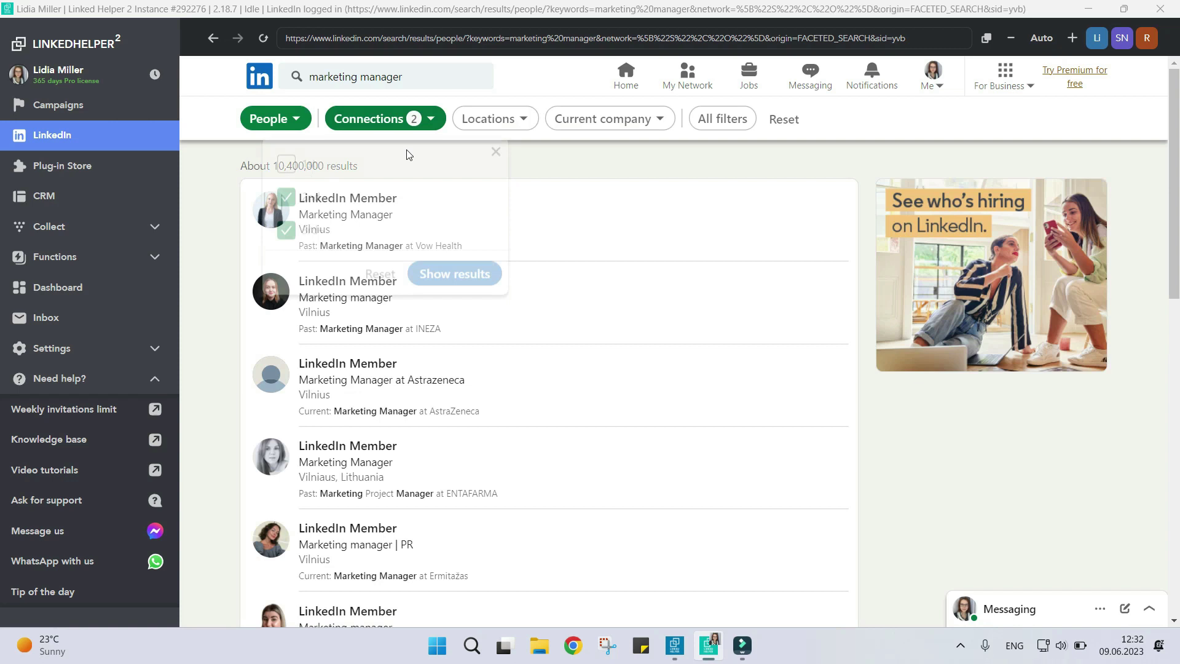
click(376, 271)
- Limit results to Vilnius, search for 'ceo' instead, and view page 3
click(496, 120)
click(422, 310)
click(547, 381)
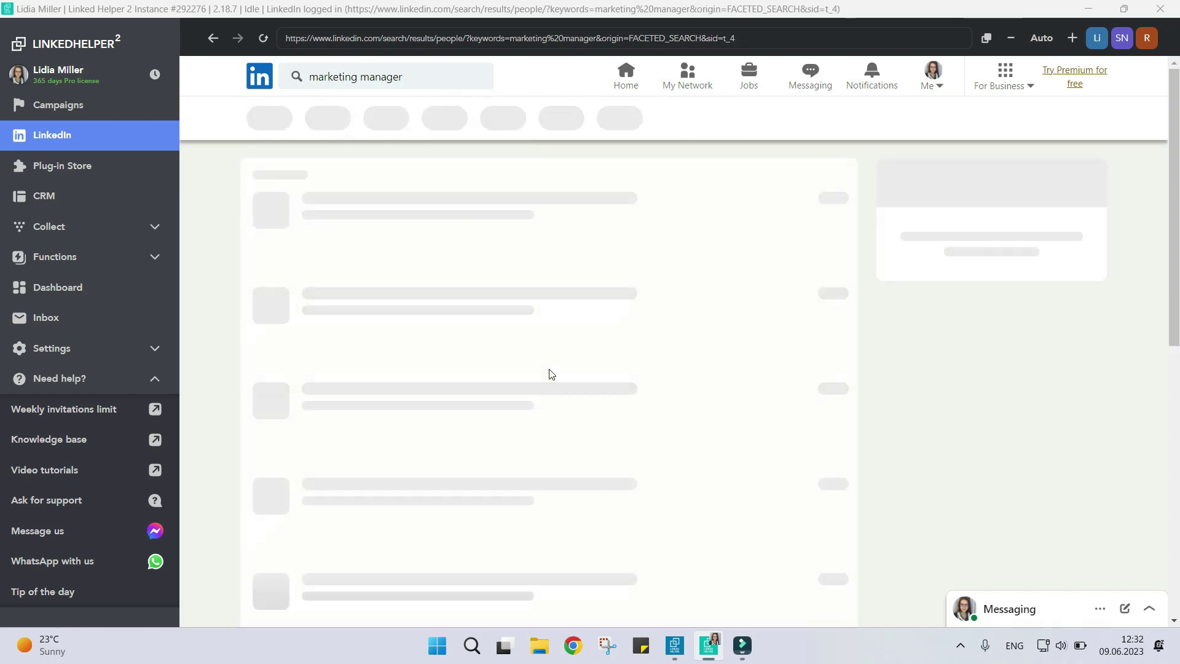
triple_click(434, 78)
text(ceo)
key(Return)
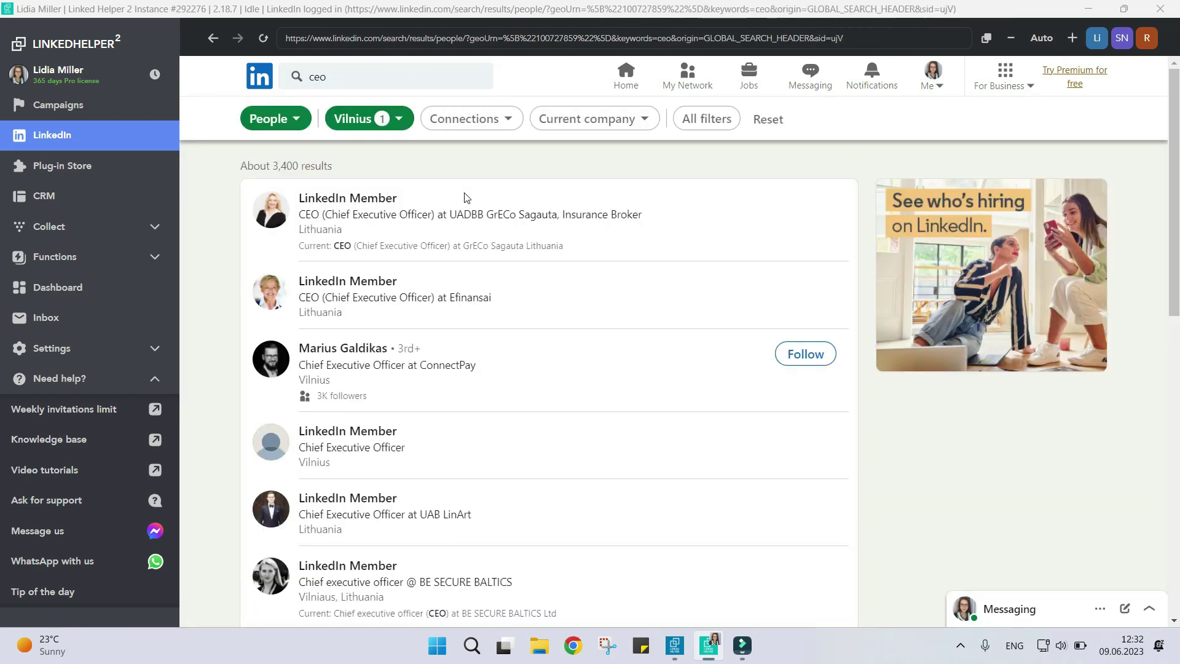
scroll(463, 197, down, 10)
click(488, 504)
scroll(509, 345, down, 5)
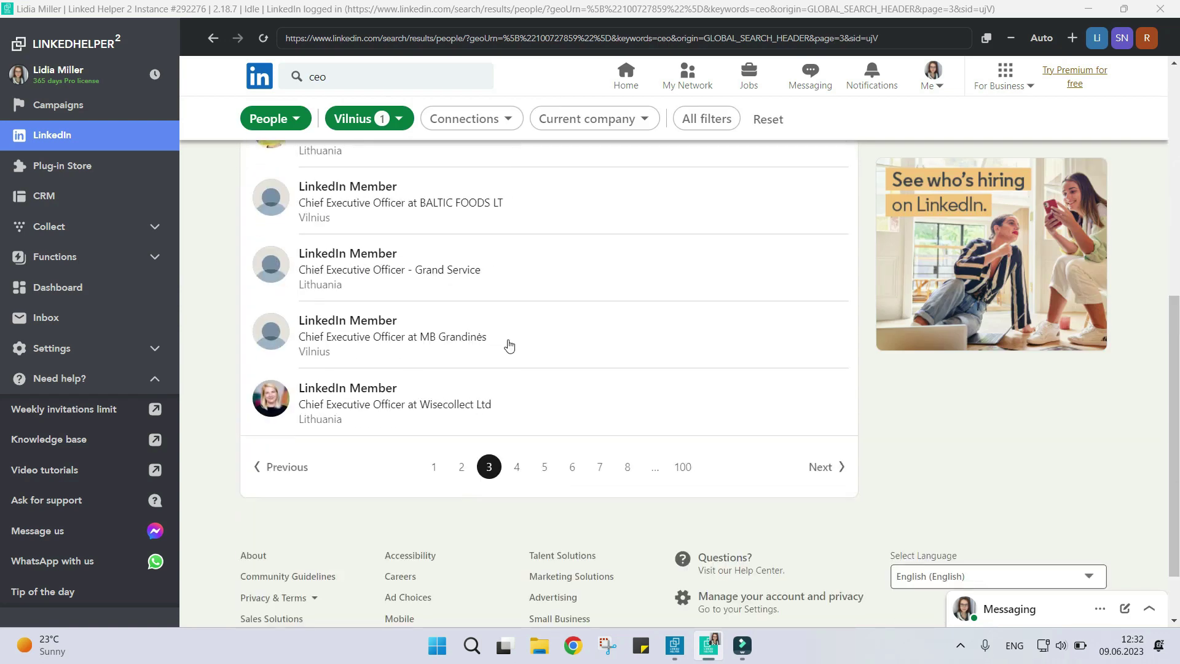
scroll(509, 346, up, 8)
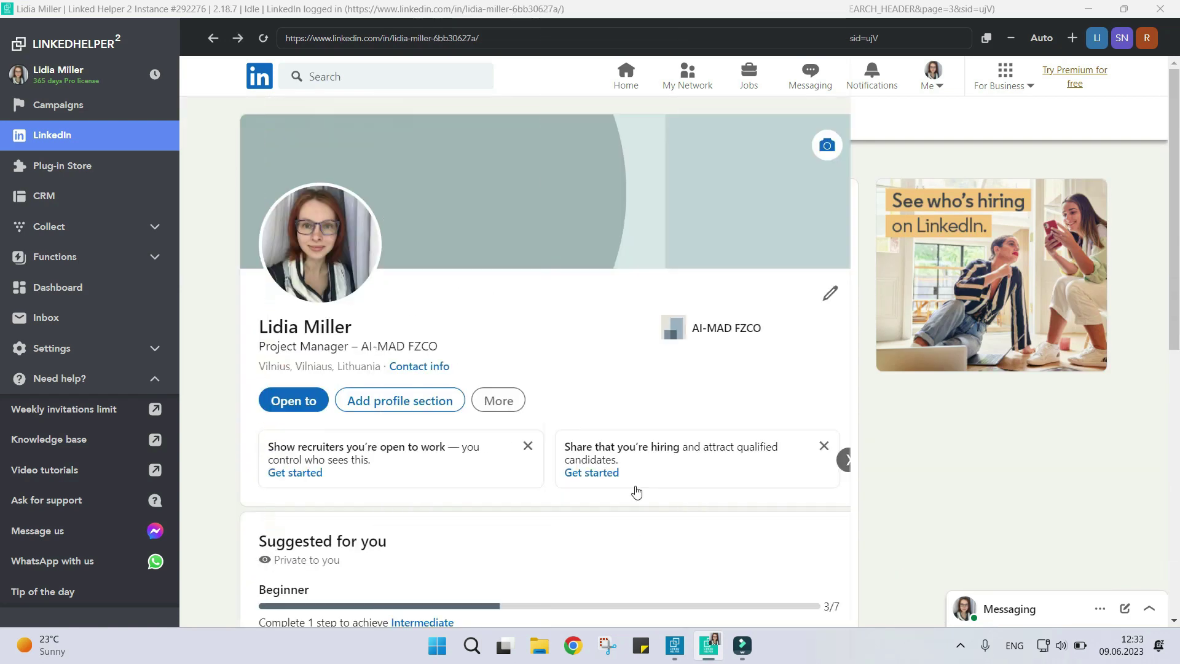
- Start an education entry: Vilnius University, Bachelor's degree, International Business
scroll(636, 492, down, 4)
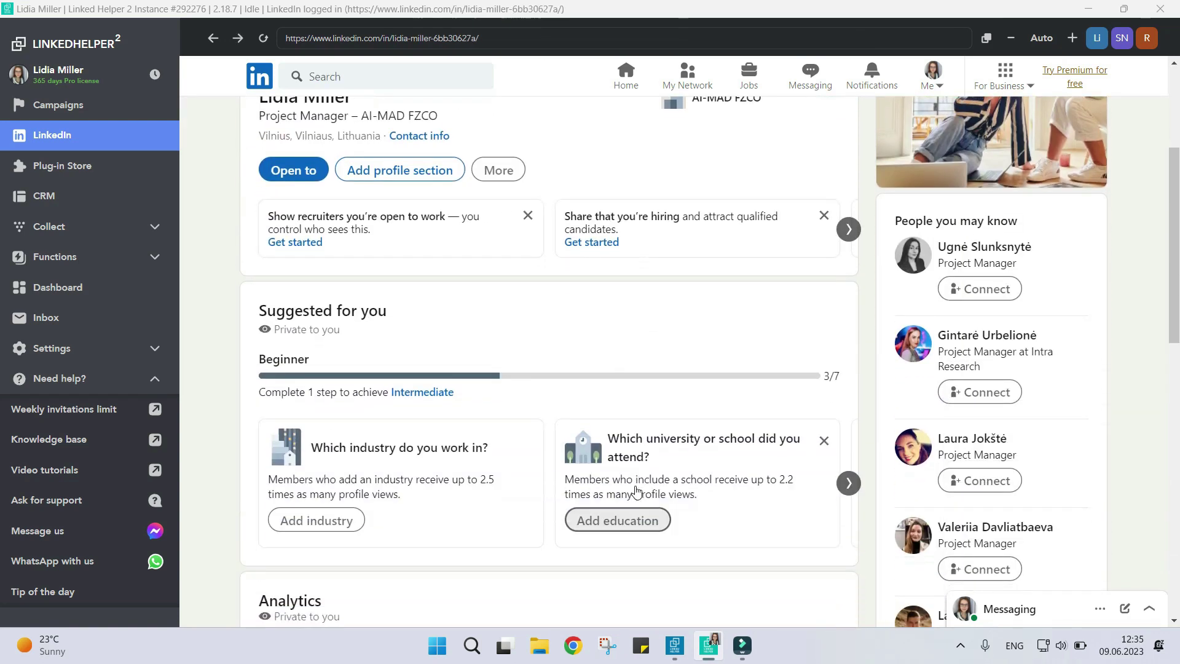
click(626, 526)
click(553, 235)
text(Vilni)
click(526, 343)
click(532, 295)
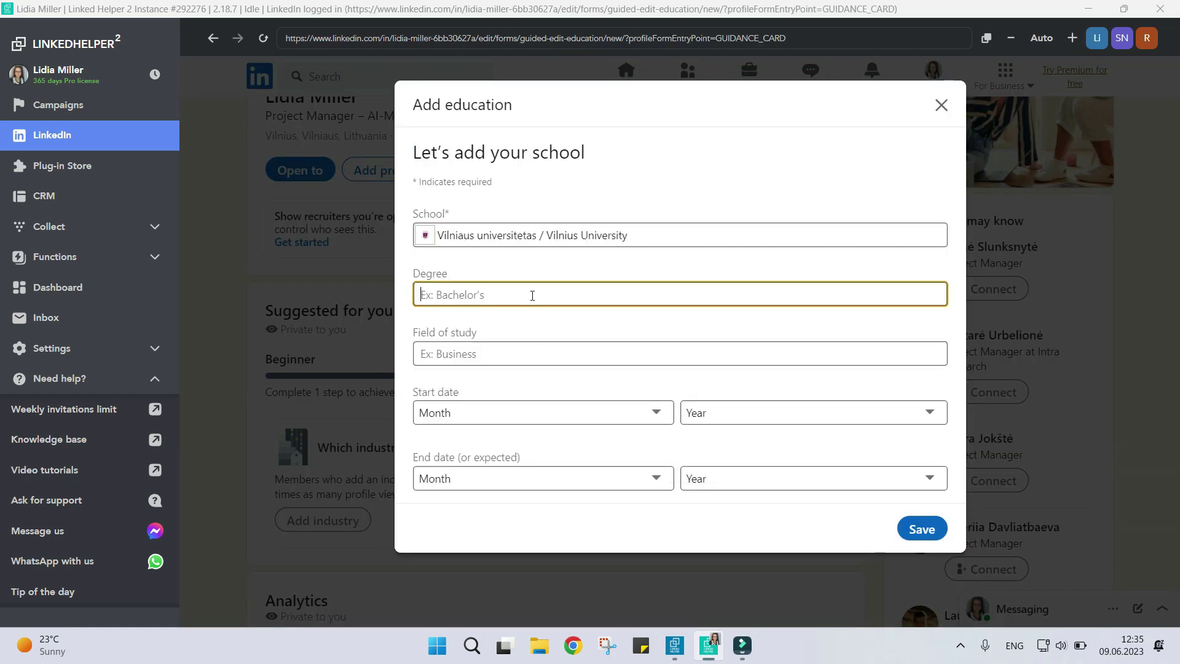
text(Bachelor's degree)
click(522, 356)
text(Business)
click(473, 429)
- Set the study dates September 2009 to July 2013 and save the education entry
click(541, 413)
click(461, 569)
click(812, 413)
click(700, 368)
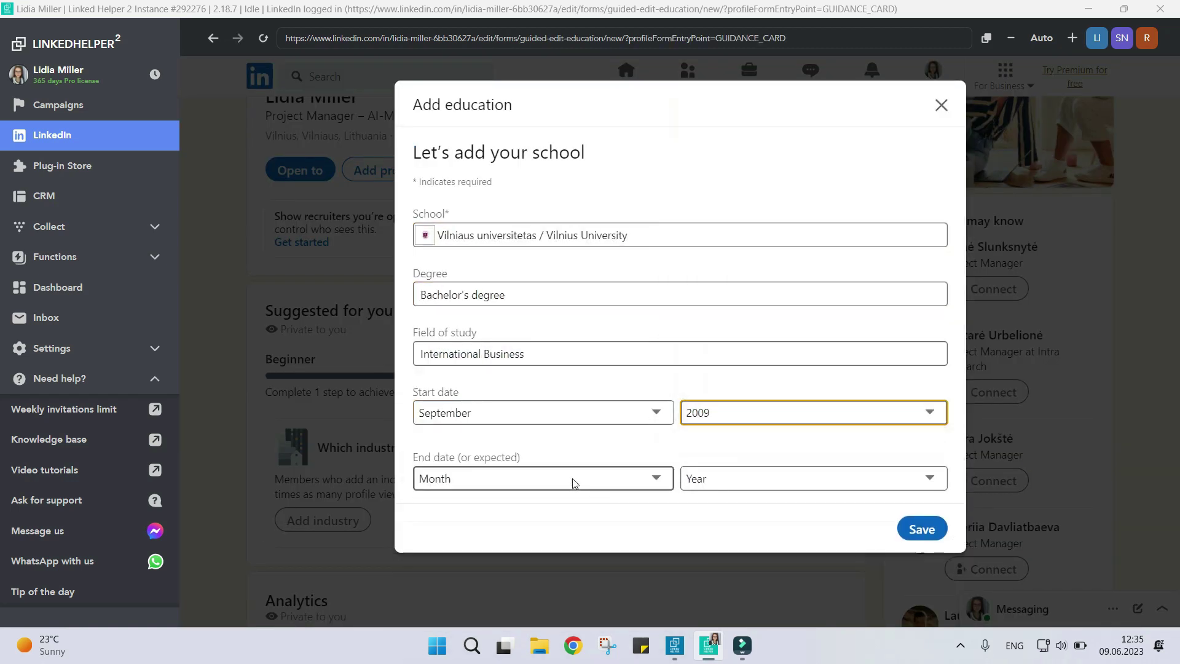
click(541, 478)
click(430, 381)
click(811, 478)
click(718, 257)
click(922, 547)
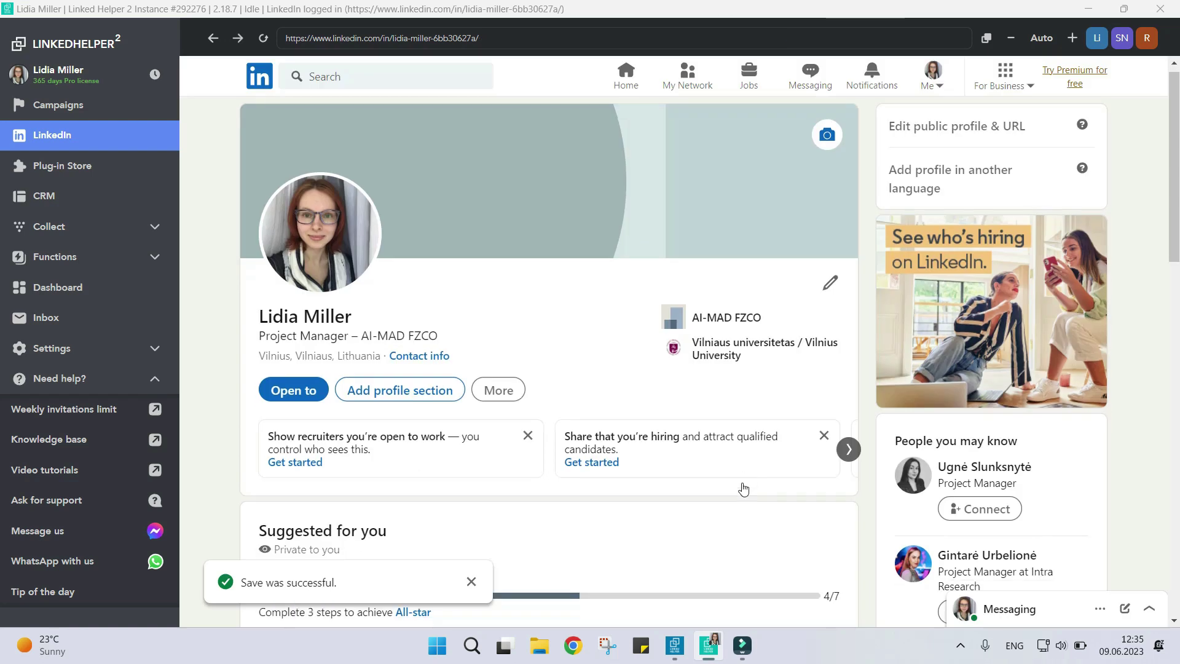
- Set the profile industry to IT Services and IT Consulting
scroll(719, 454, down, 8)
click(344, 290)
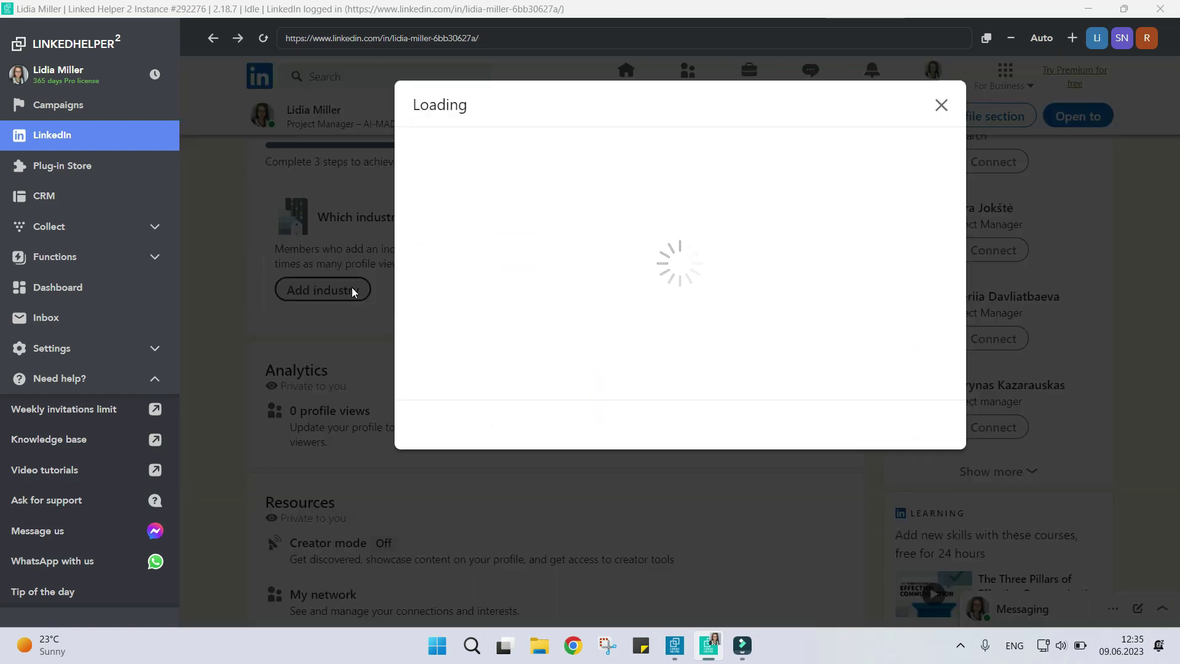
text(IT)
click(489, 260)
click(979, 297)
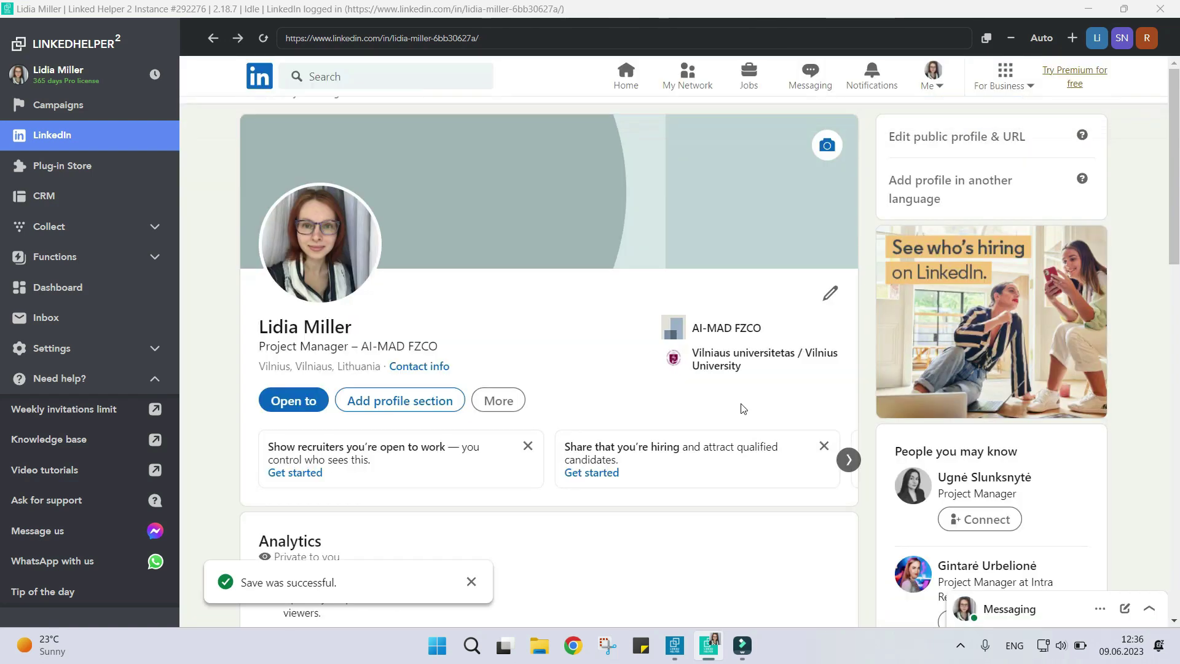
- Add a Project Manager position at Marriott Hotels, on-site in Vilnius
scroll(728, 405, down, 5)
scroll(729, 405, down, 5)
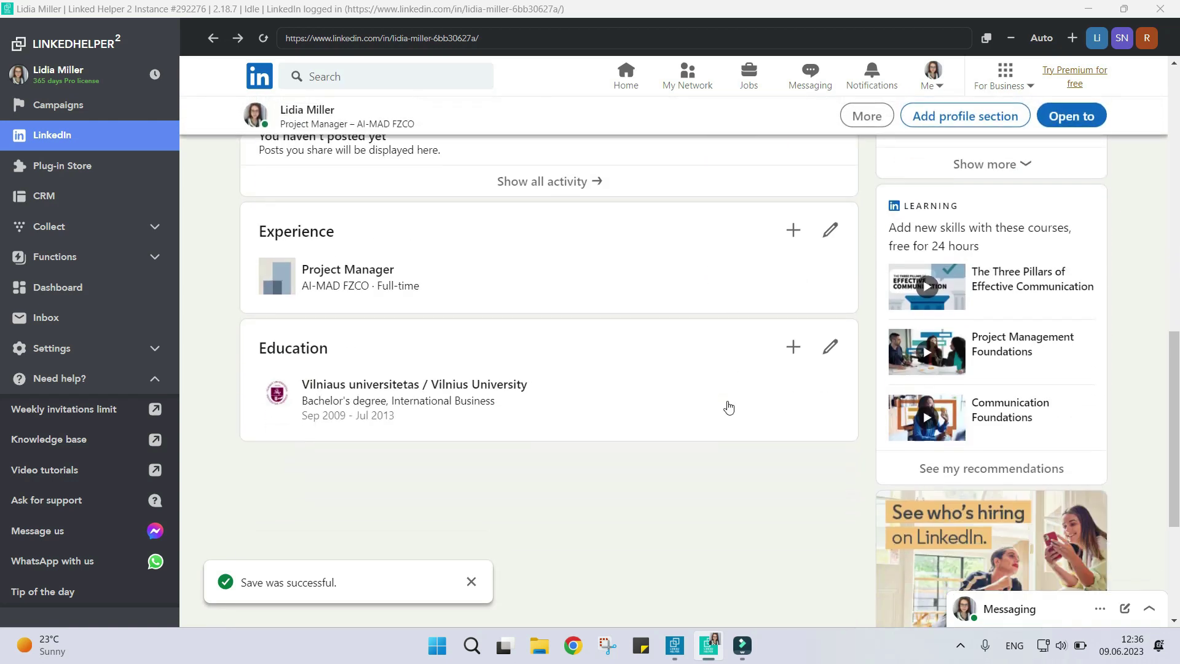
click(795, 232)
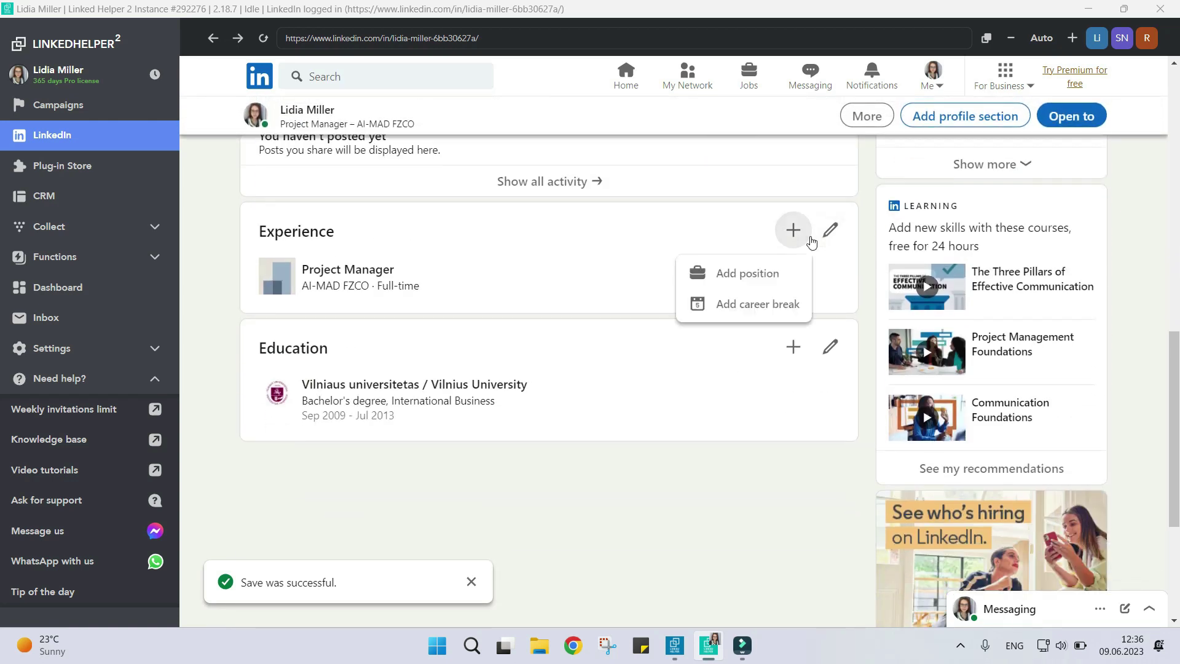
click(778, 273)
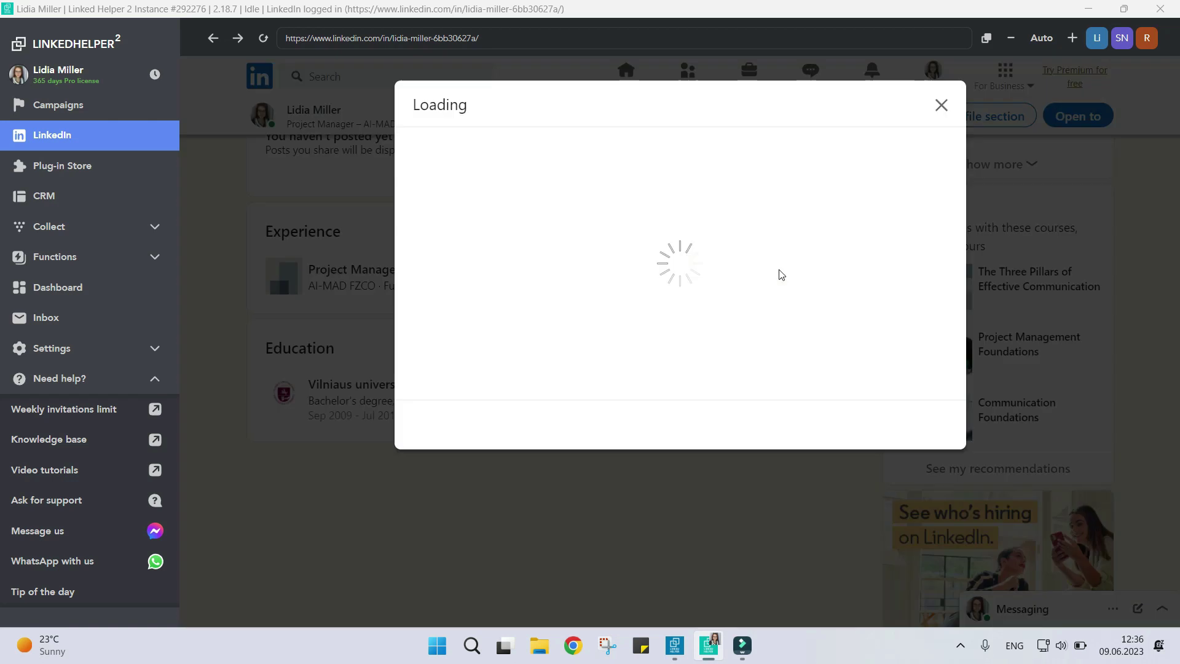
text(Project Manager)
click(537, 340)
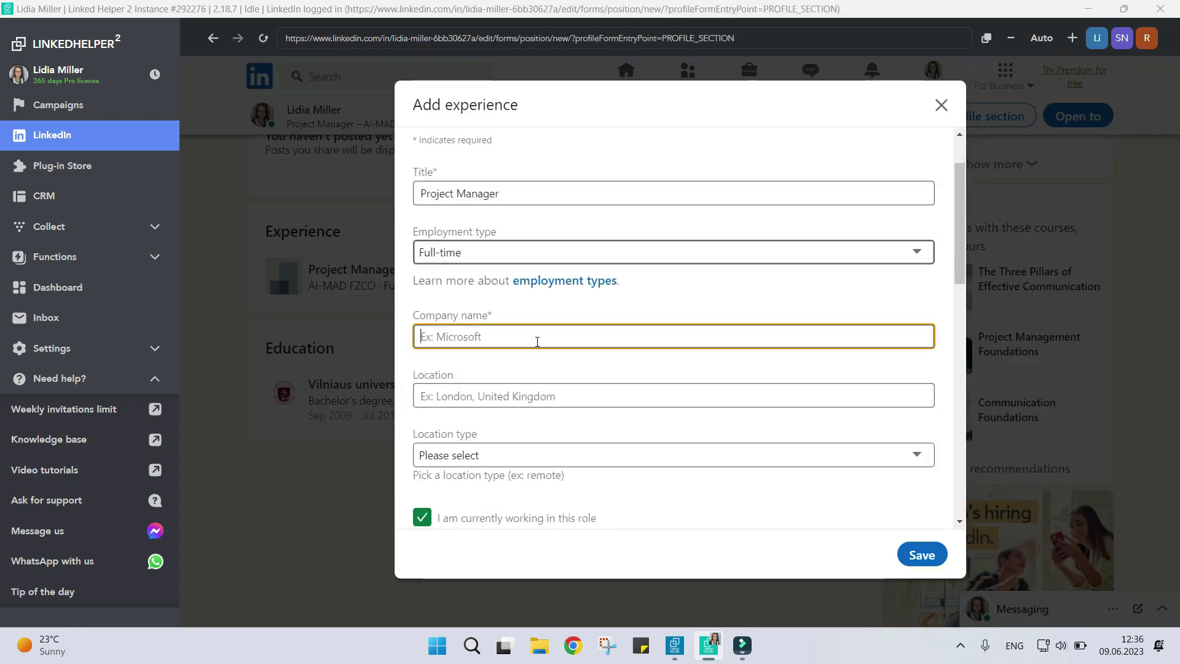
text(Marriott)
click(488, 410)
text(Vil)
click(529, 340)
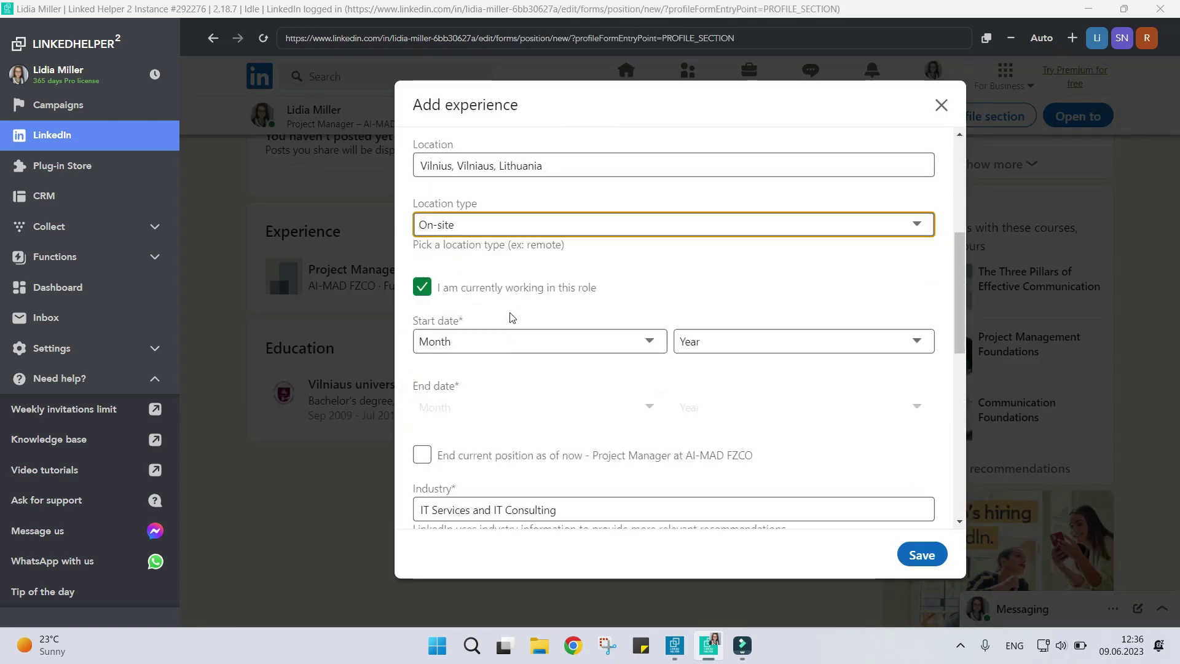
- Mark the role as past, running July 2015 to May 2017
click(421, 210)
click(710, 271)
click(692, 422)
click(539, 330)
click(477, 426)
click(803, 330)
click(714, 124)
- Add the skills Communication and Project Planning and save the position
scroll(511, 378, down, 2)
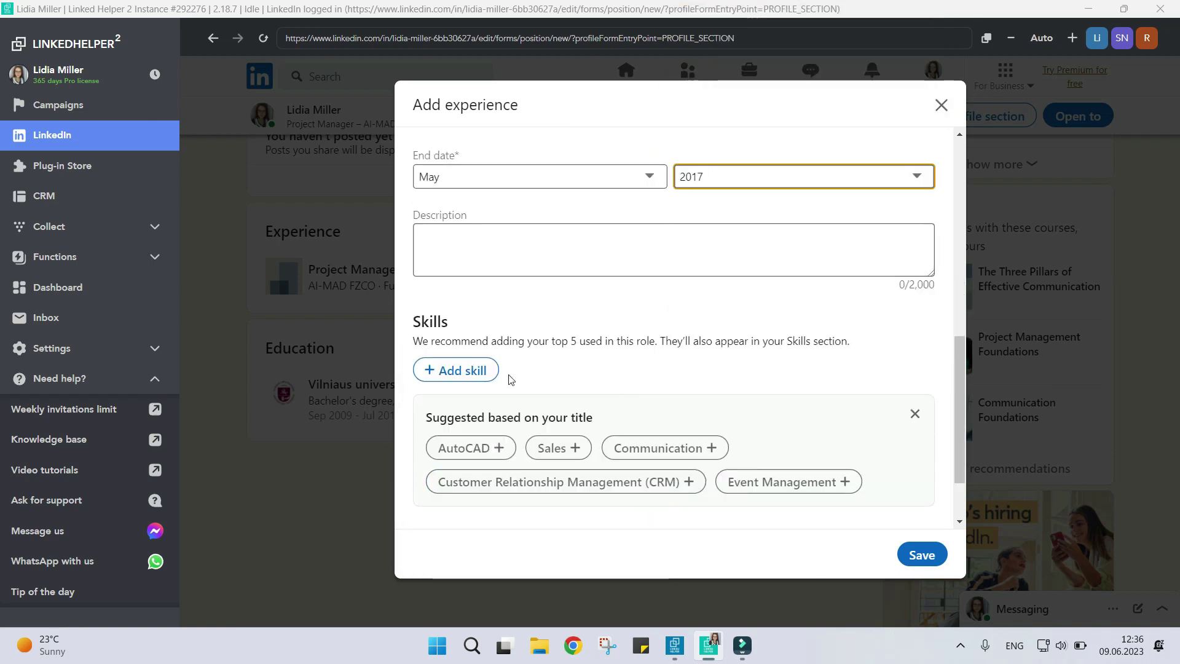
click(455, 369)
click(710, 371)
text(Project Planning)
key(Return)
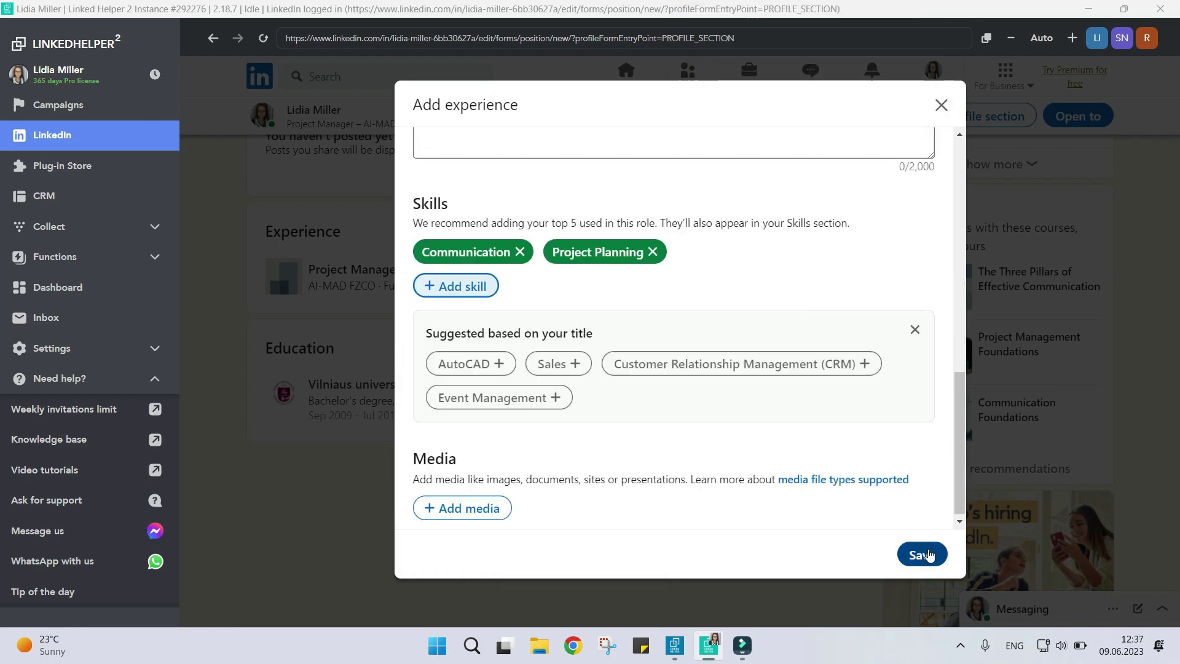
click(920, 554)
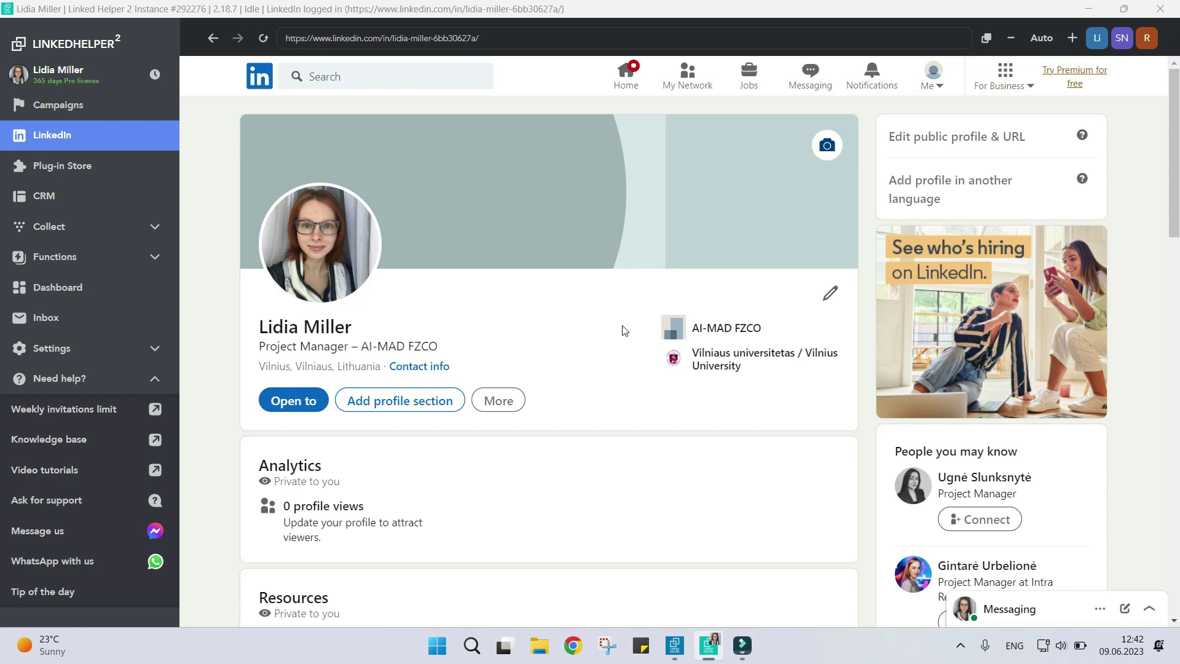
- Join the Artificial Intelligence, Deep Learning, Machine Learning group from My Network
click(672, 84)
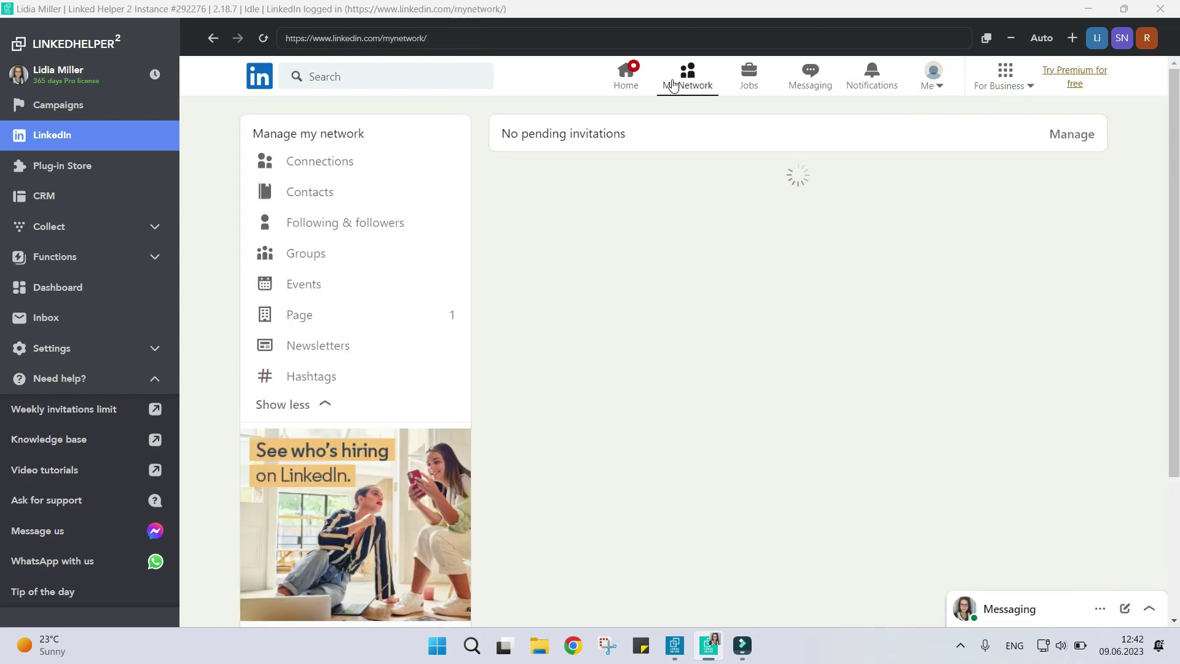
scroll(680, 172, down, 6)
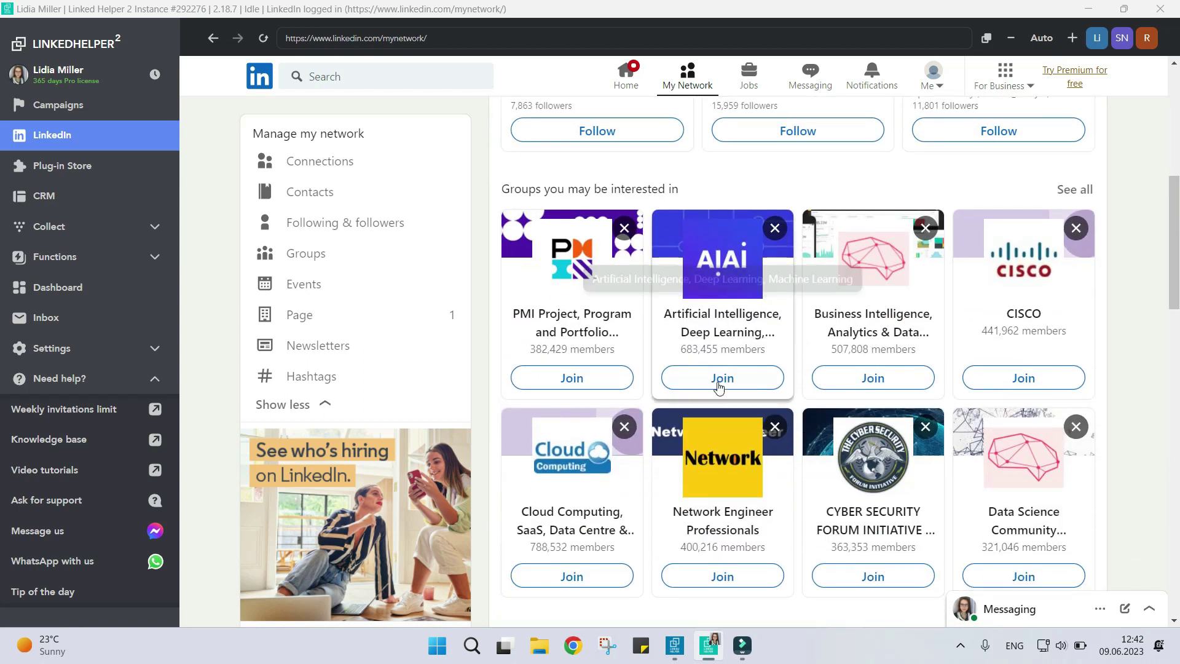
click(722, 378)
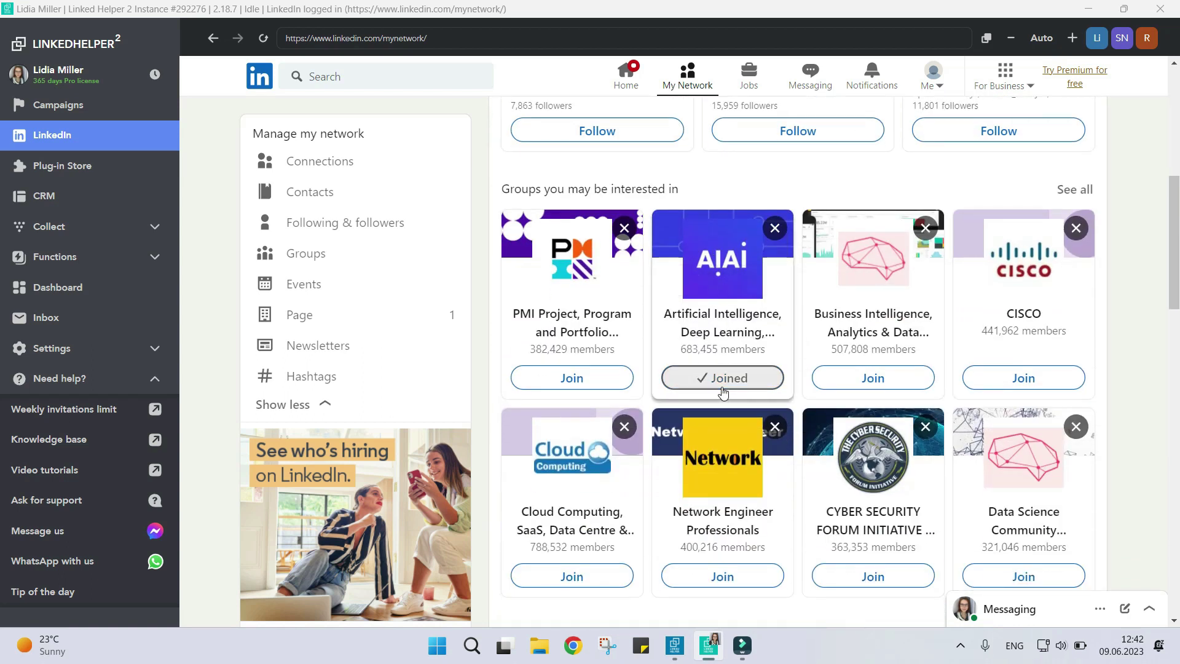
scroll(722, 392, down, 6)
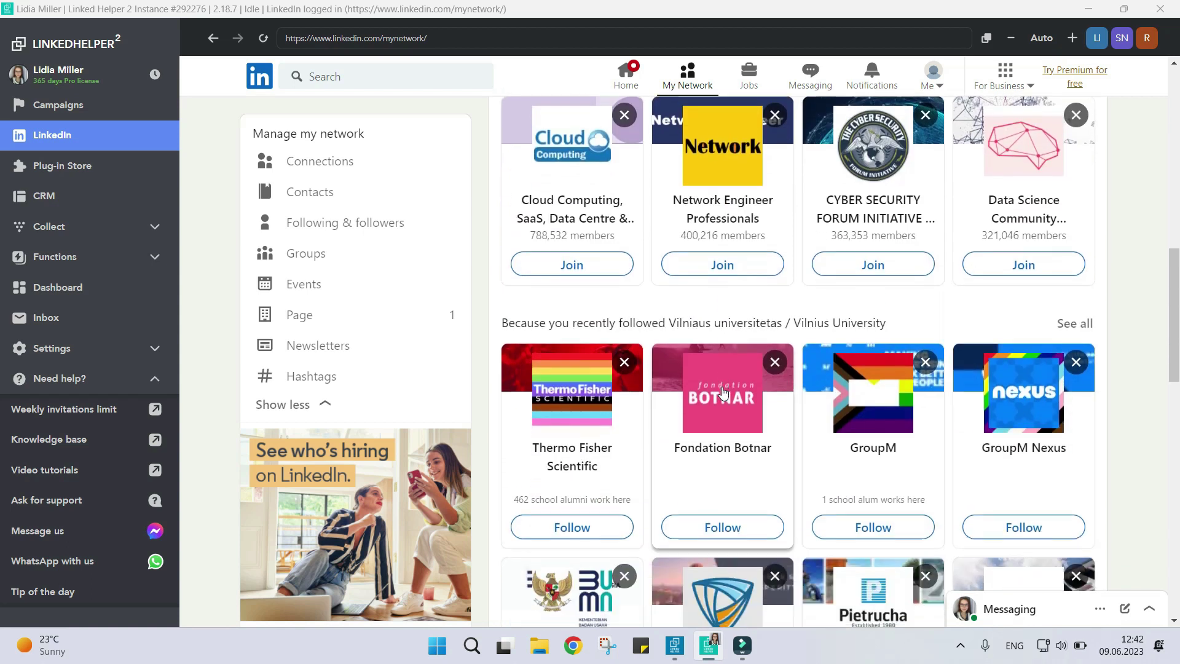
scroll(723, 392, down, 8)
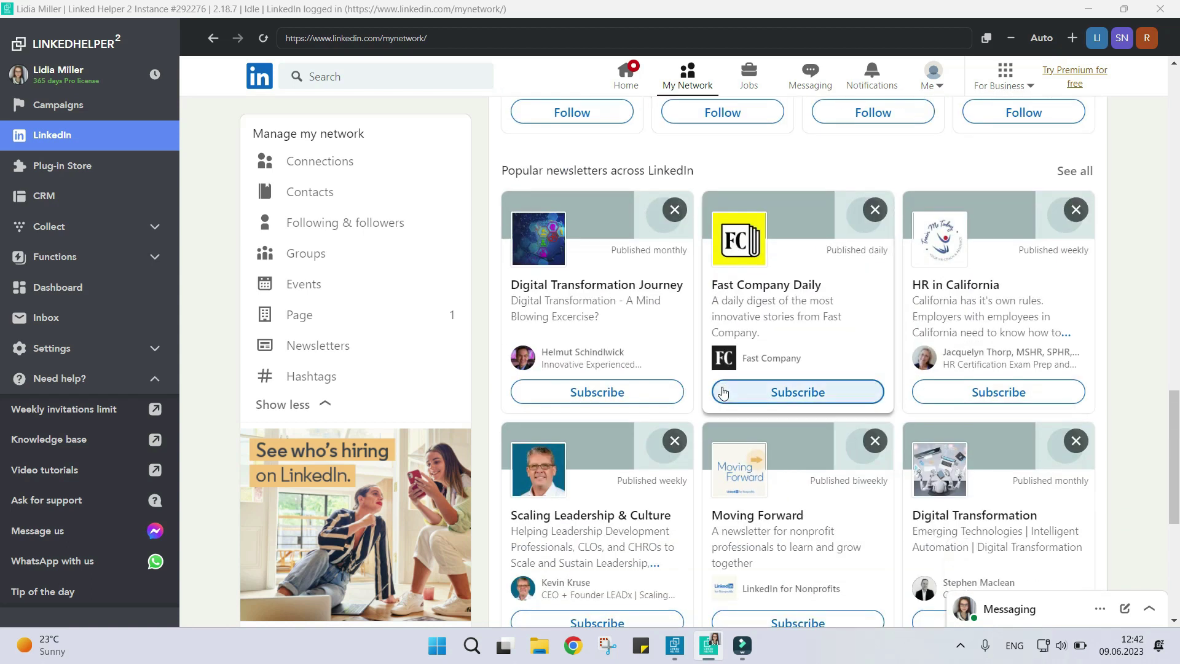
scroll(722, 392, down, 4)
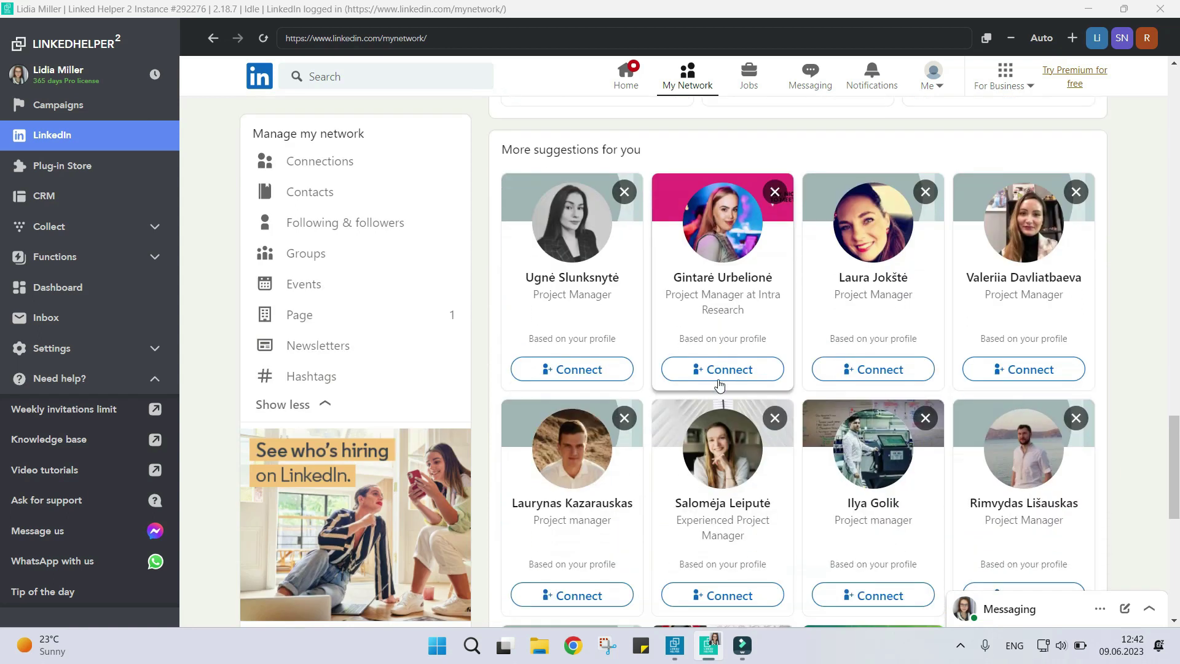
- Send connection requests to three suggested people: row two last, row one second, row two first
scroll(721, 385, down, 1)
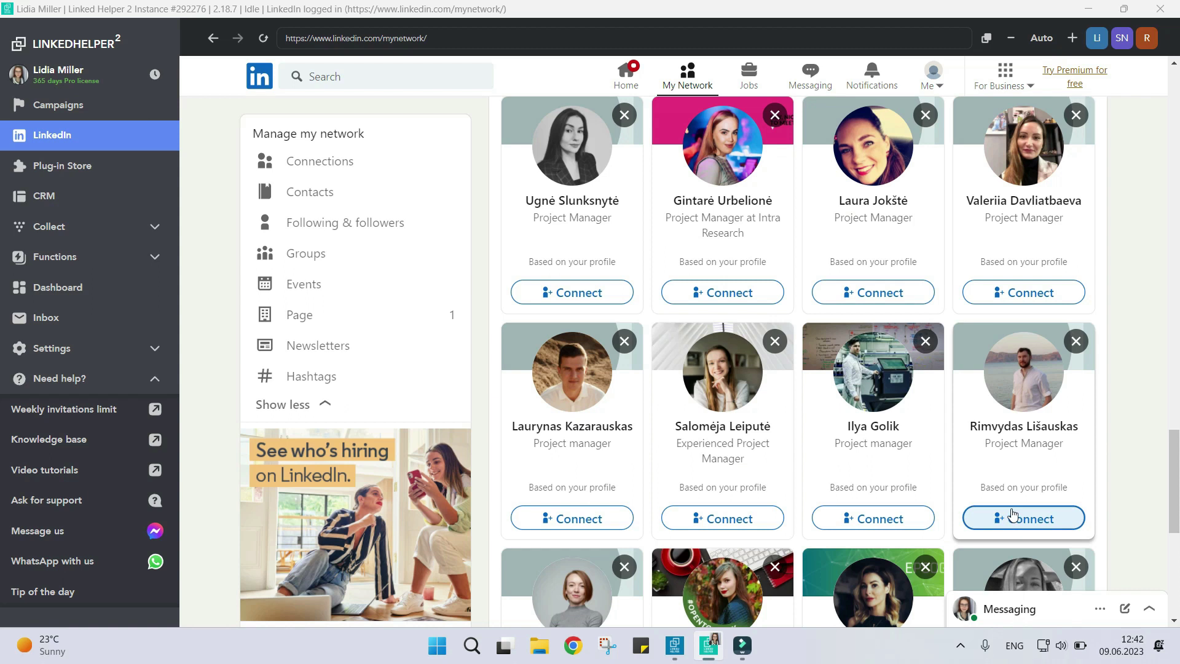
click(1010, 515)
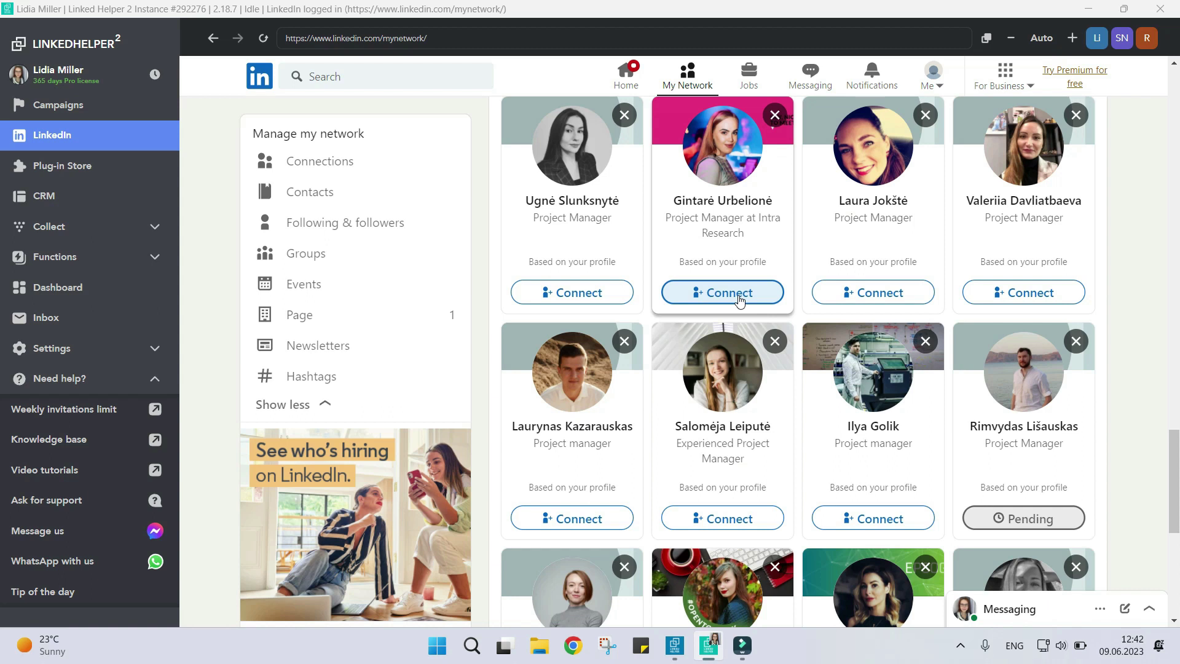
click(739, 299)
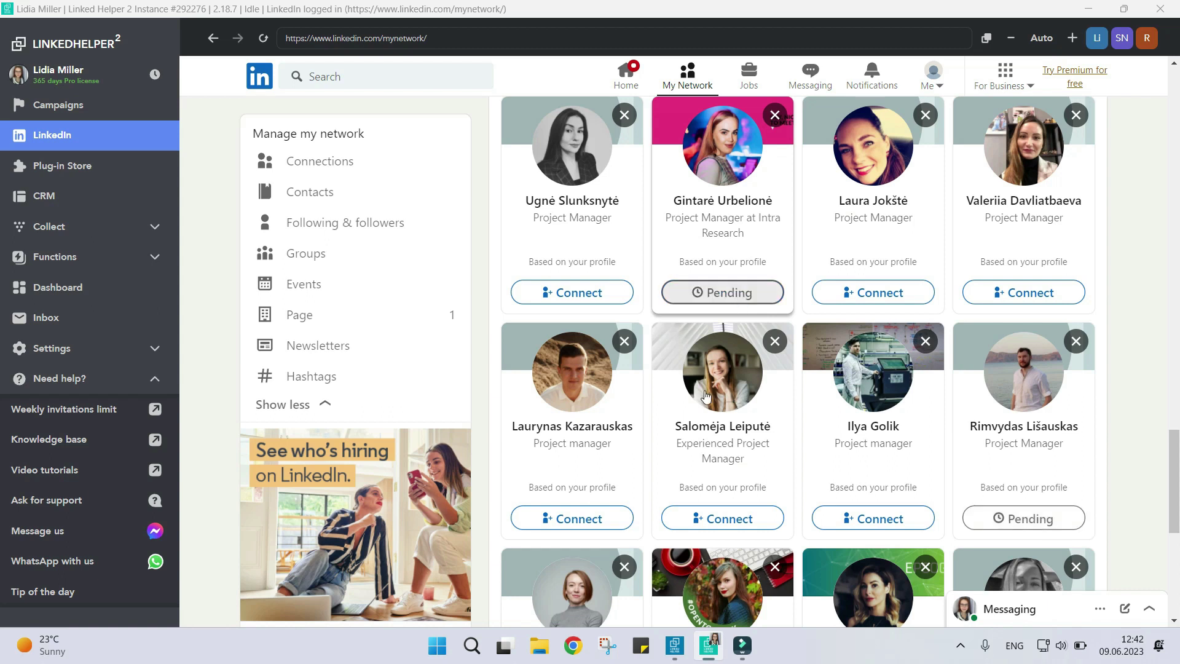
click(612, 522)
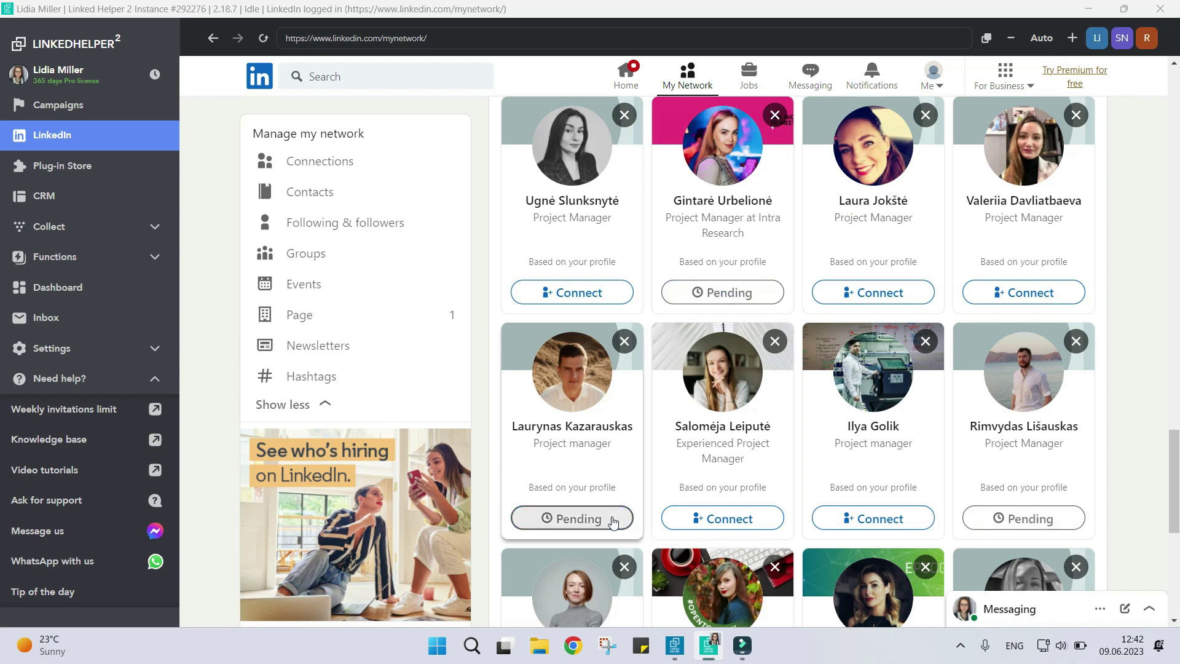